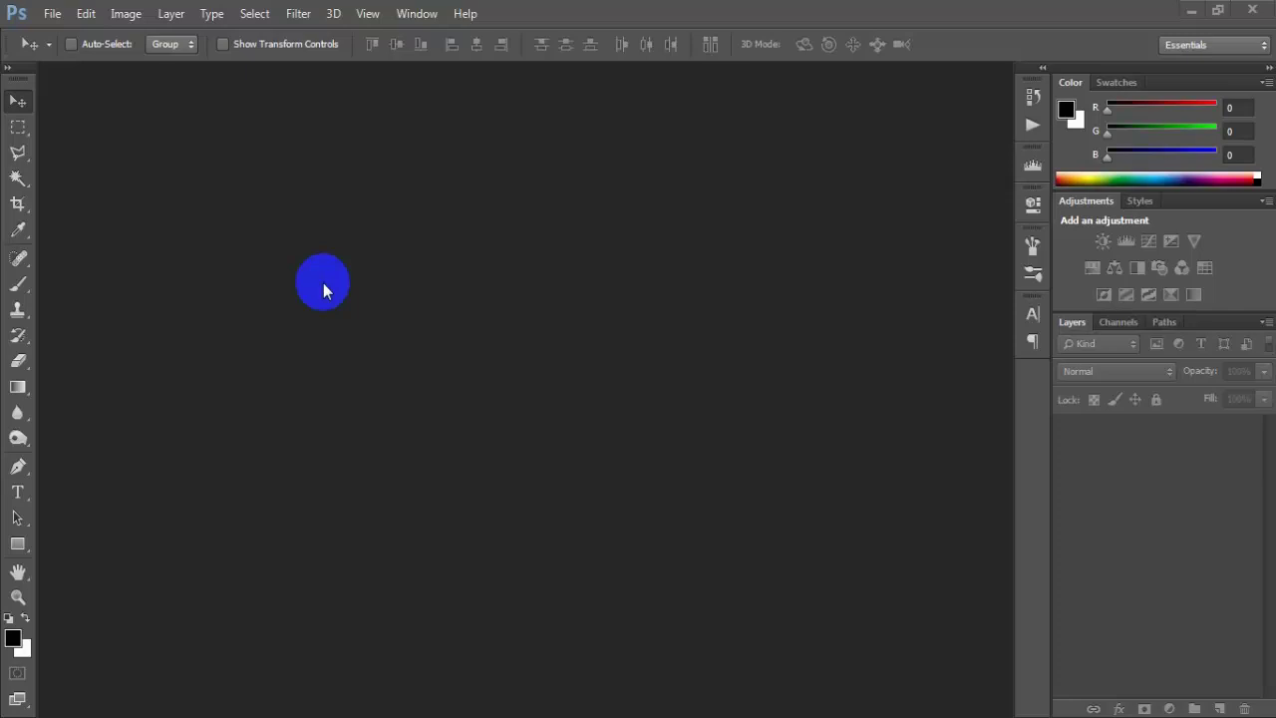
Step: Open the girl.jpg portrait of the girl under the willow trees
{"action": "left_click", "coordinate": [51, 13]}
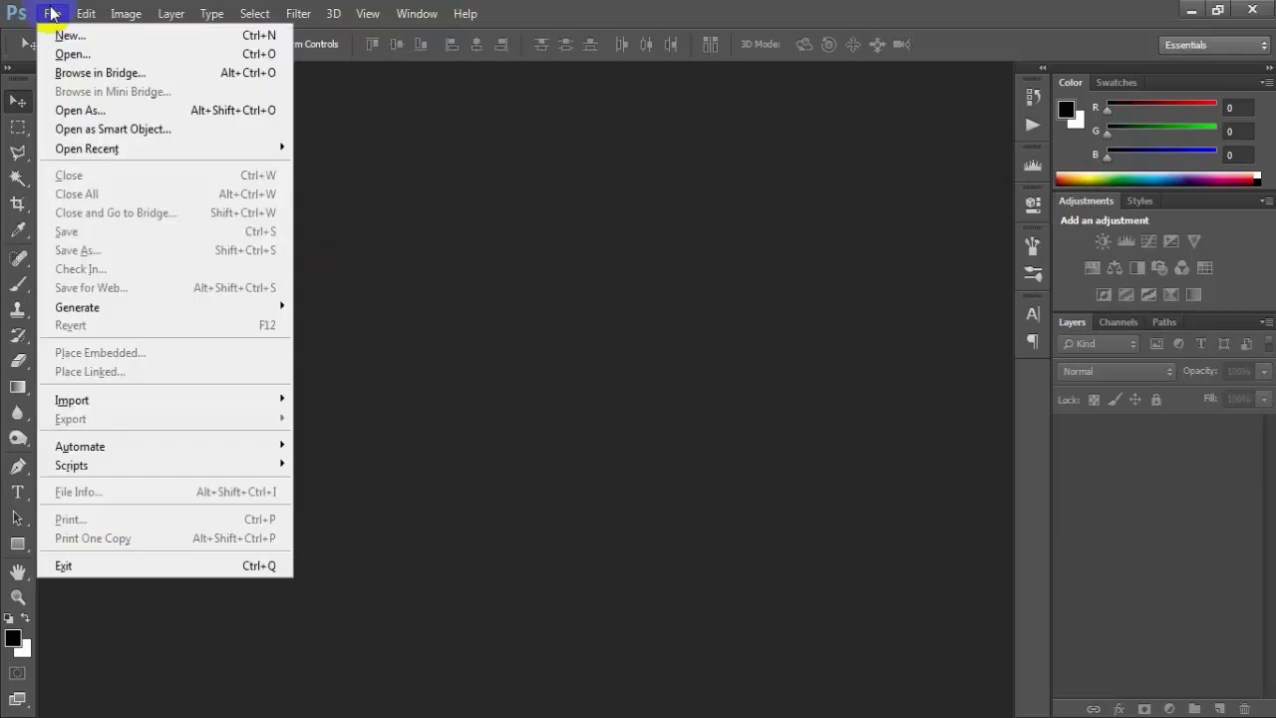
{"action": "left_click", "coordinate": [180, 62]}
{"action": "left_click", "coordinate": [446, 319]}
{"action": "left_click", "coordinate": [483, 440]}
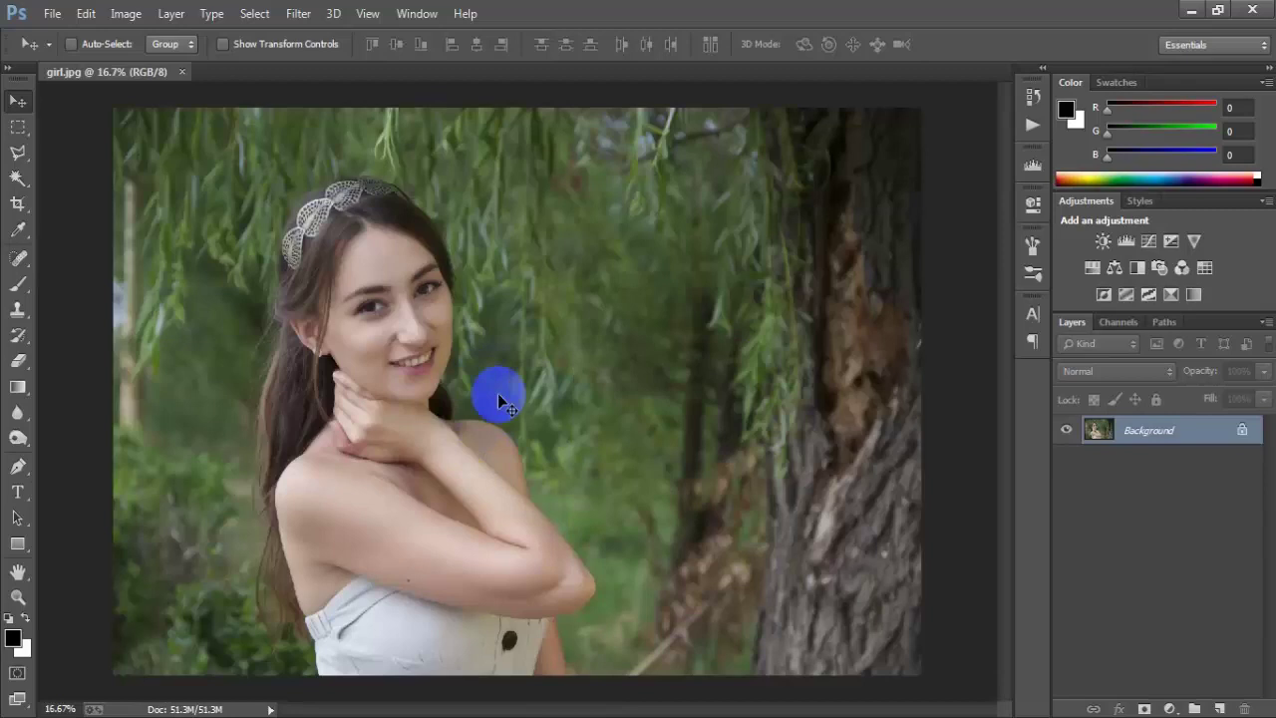
Step: Duplicate the Background layer into a Background copy layer
{"action": "right_click", "coordinate": [1194, 428]}
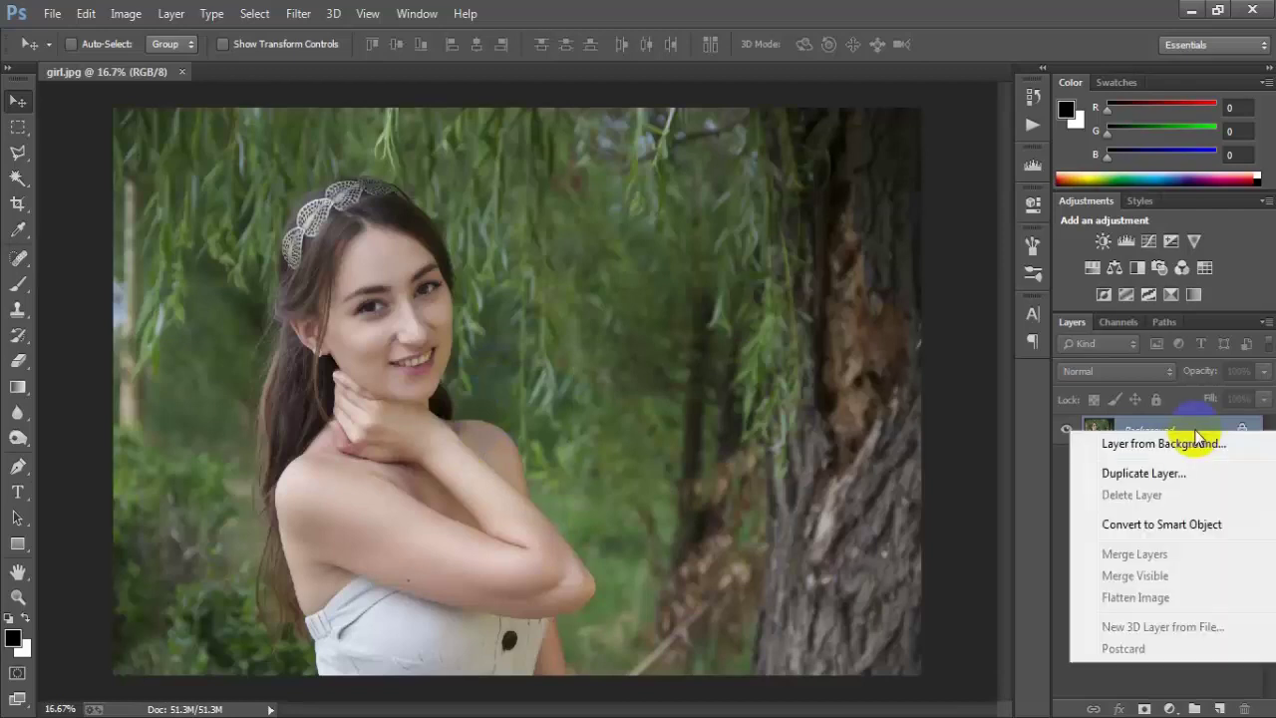
{"action": "left_click", "coordinate": [1242, 477]}
{"action": "left_click", "coordinate": [787, 223]}
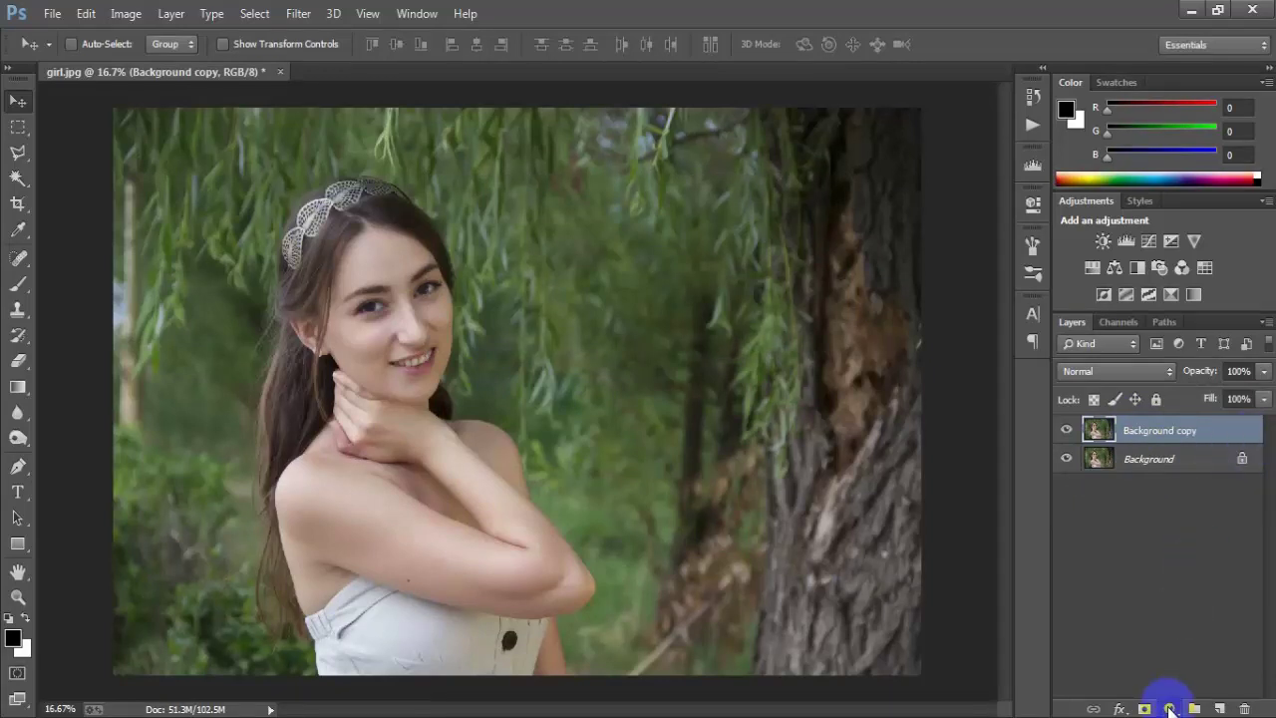
{"action": "left_click", "coordinate": [1170, 707]}
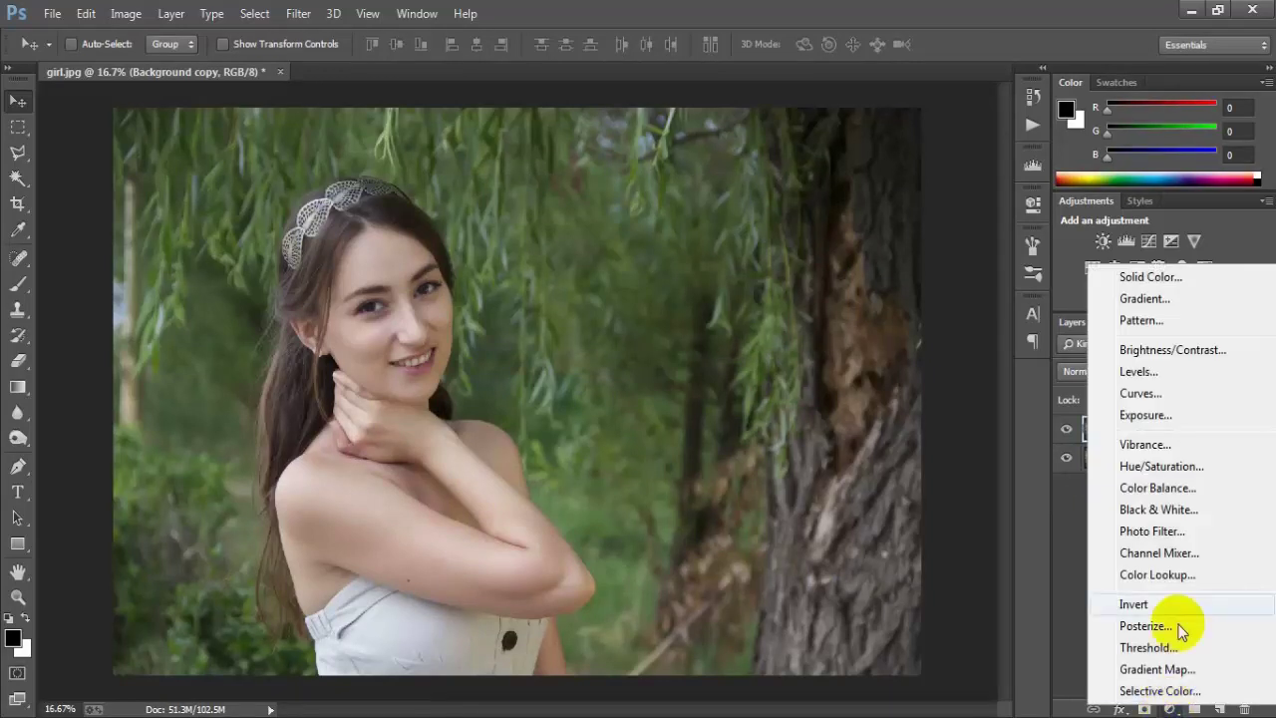
Step: Add Curves 1 with the RGB midtones raised, and compare it on and off
{"action": "left_click", "coordinate": [1197, 397]}
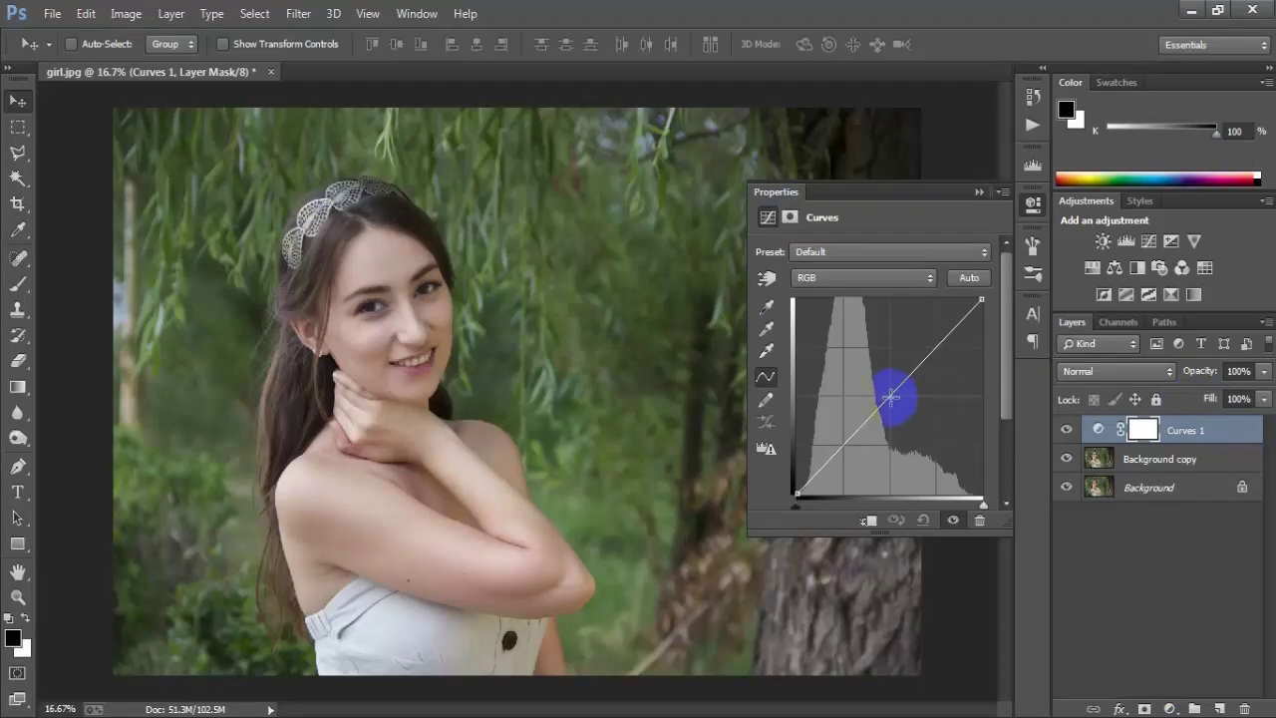
{"action": "left_click_drag", "start_coordinate": [889, 397], "coordinate": [882, 389]}
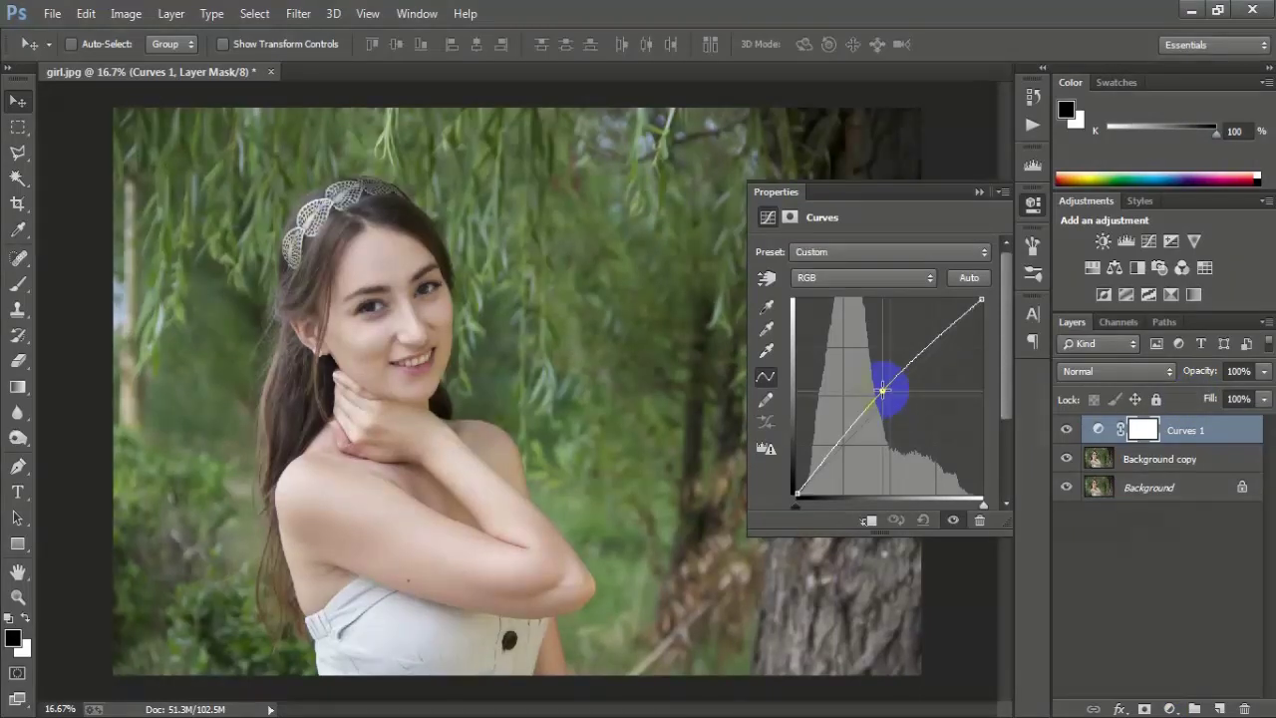
{"action": "left_click", "coordinate": [1033, 203]}
{"action": "left_click", "coordinate": [1067, 432]}
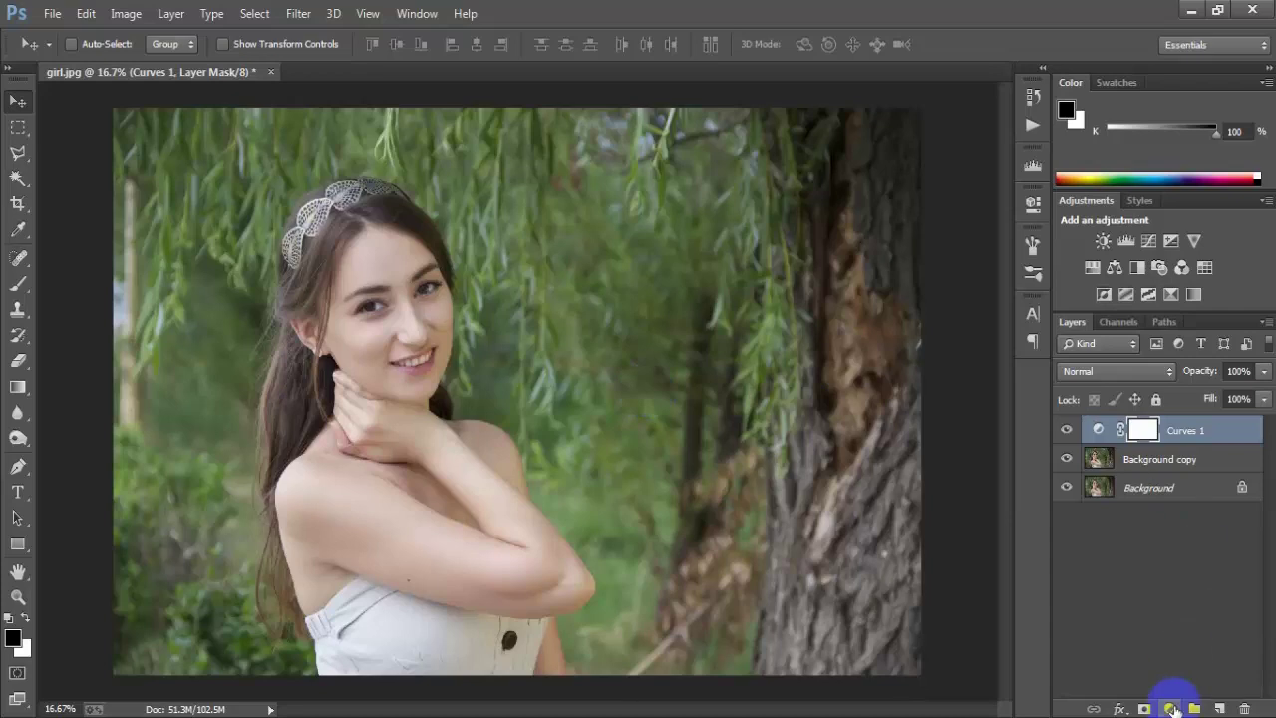
{"action": "left_click", "coordinate": [1170, 709]}
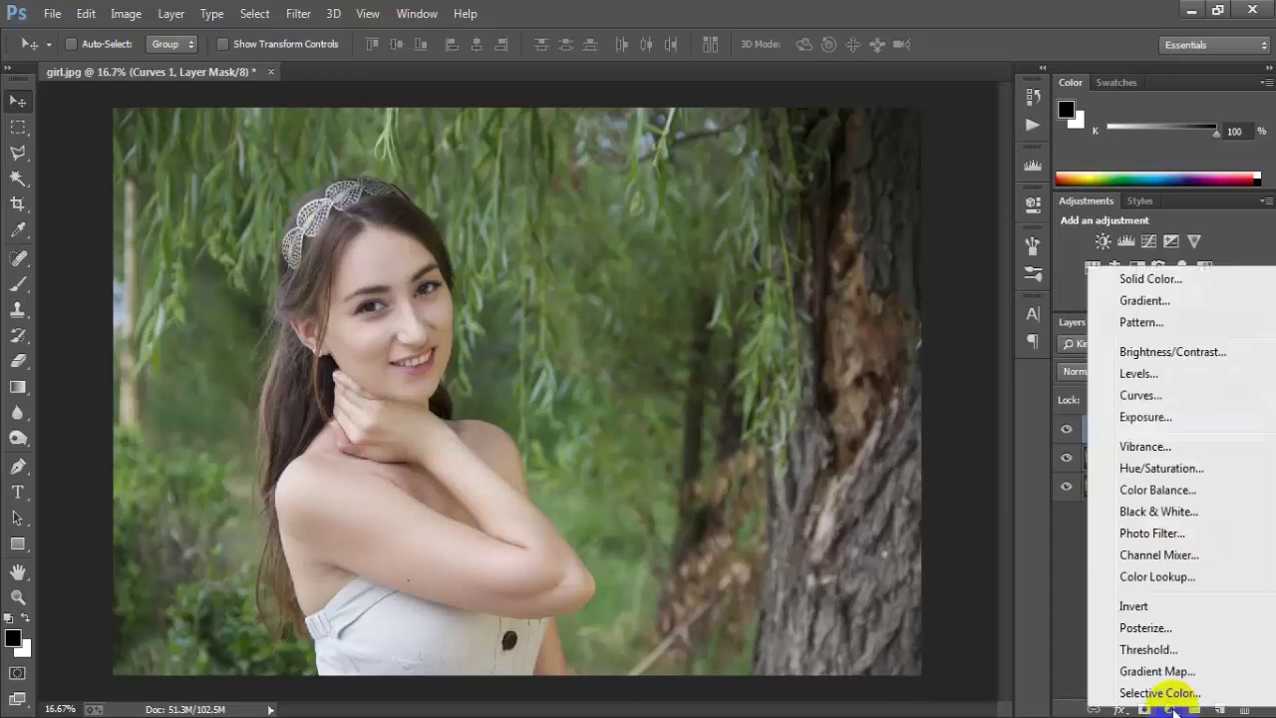
Step: Create Color Fill 1 in olive hex 807952 above Curves 1
{"action": "left_click", "coordinate": [1229, 282]}
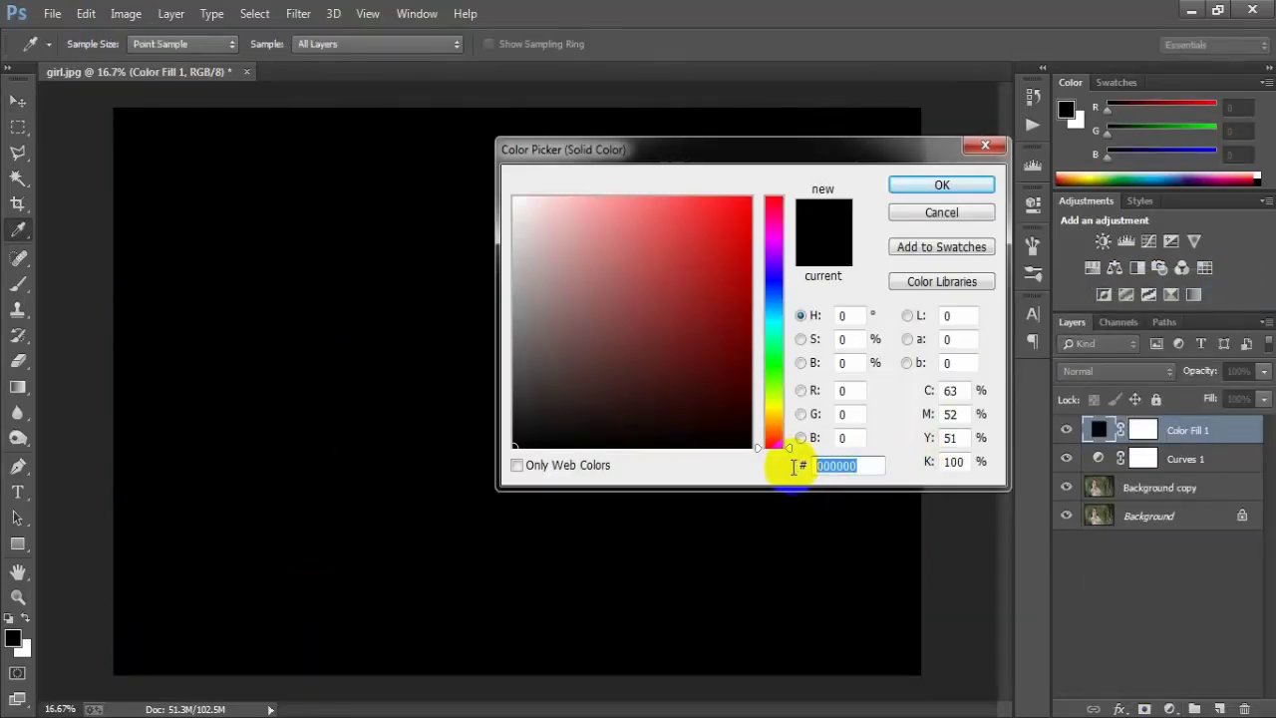
{"action": "type", "text": "8"}
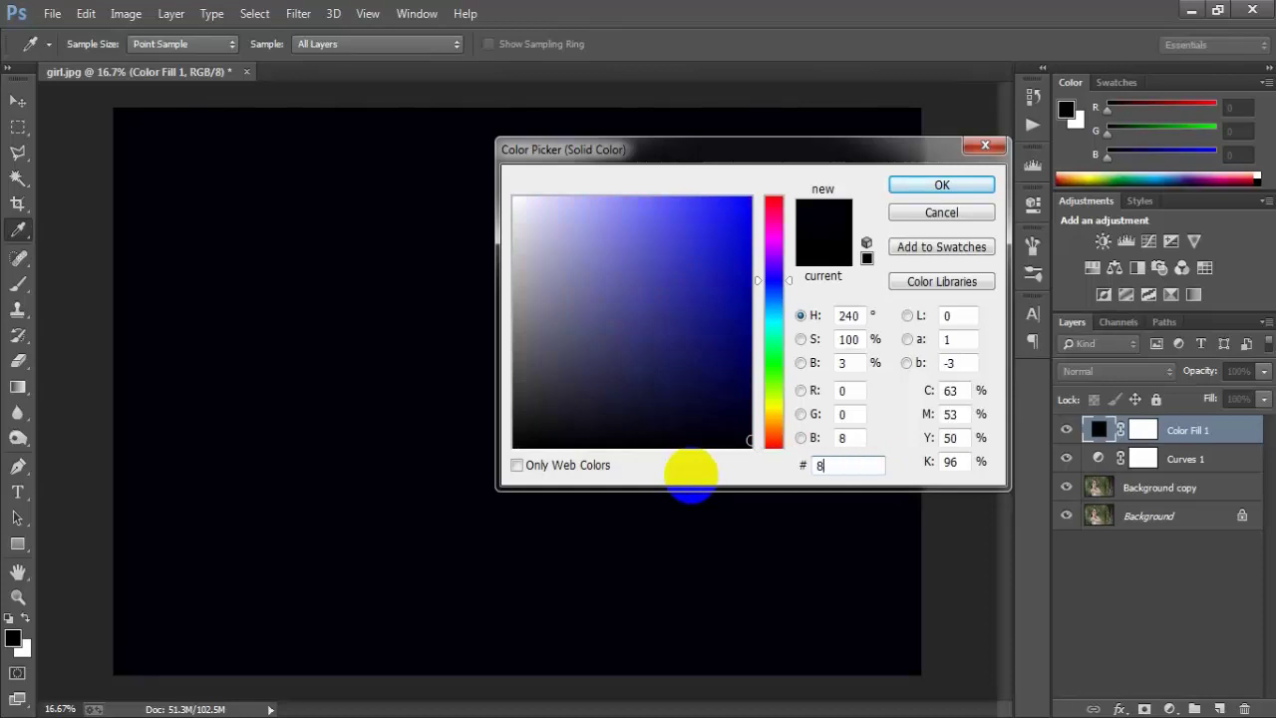
{"action": "type", "text": "07"}
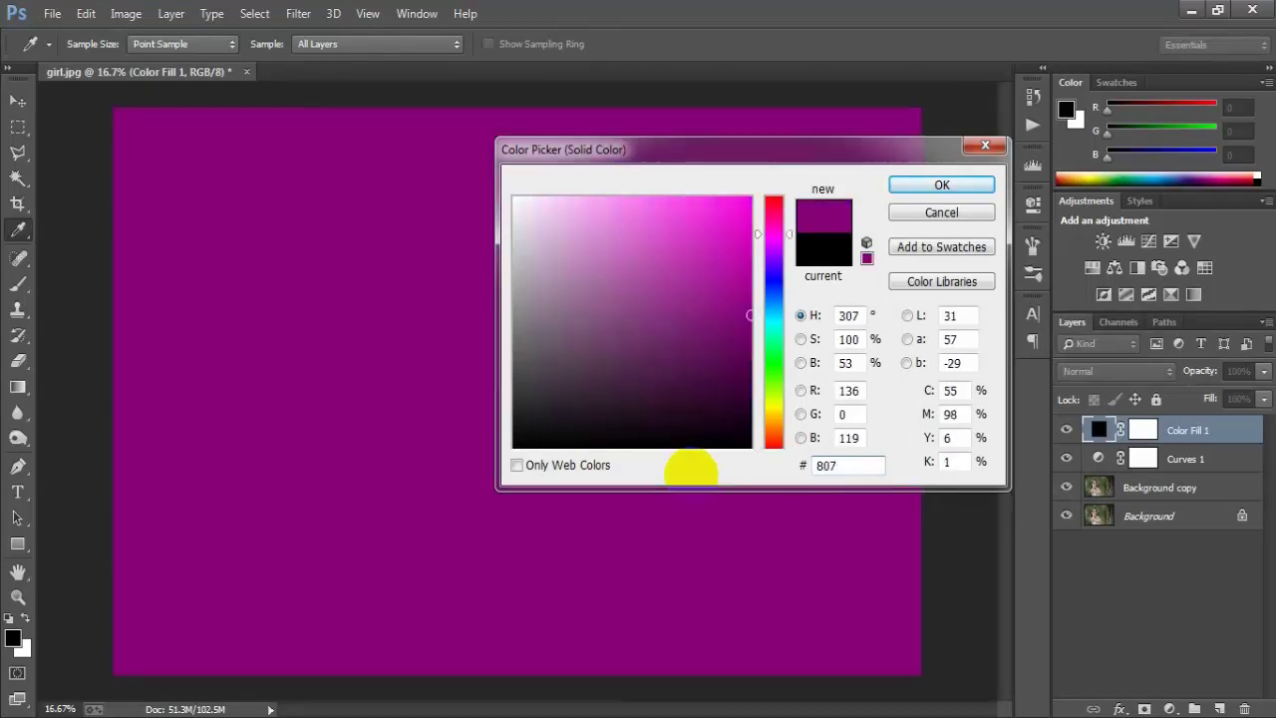
{"action": "type", "text": "952"}
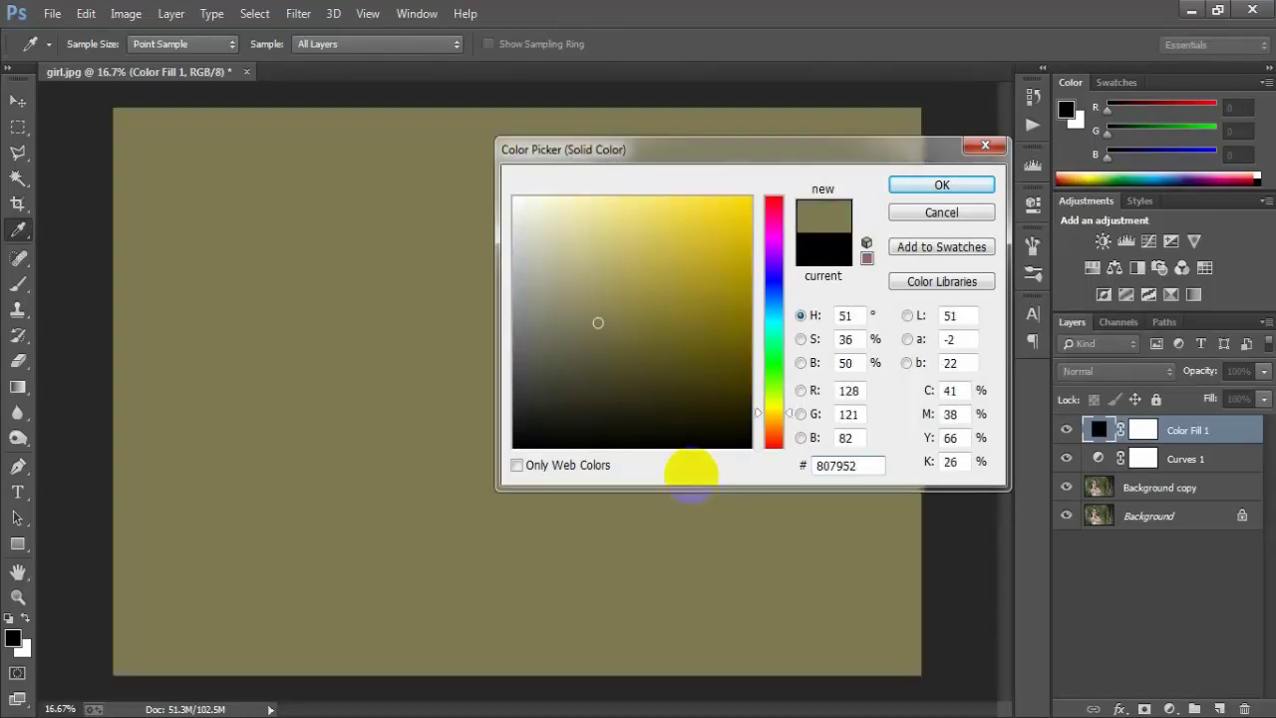
{"action": "left_click_drag", "start_coordinate": [855, 466], "coordinate": [809, 464]}
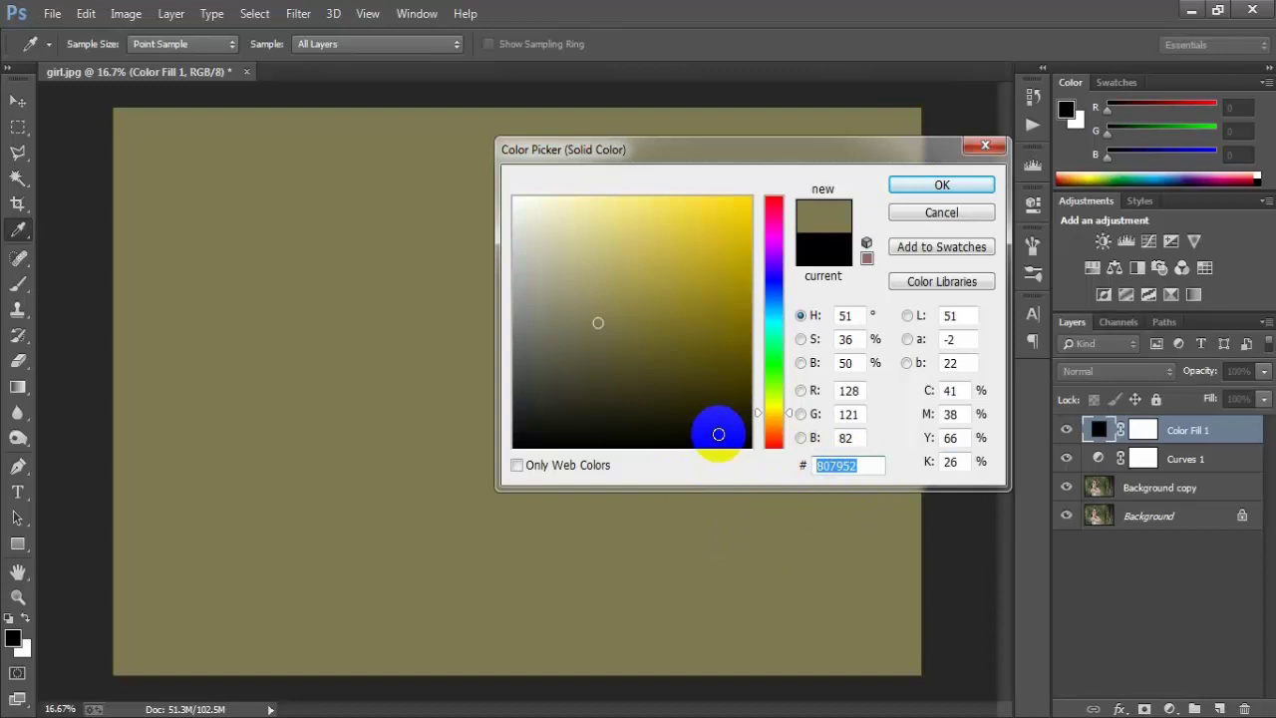
{"action": "left_click", "coordinate": [909, 183]}
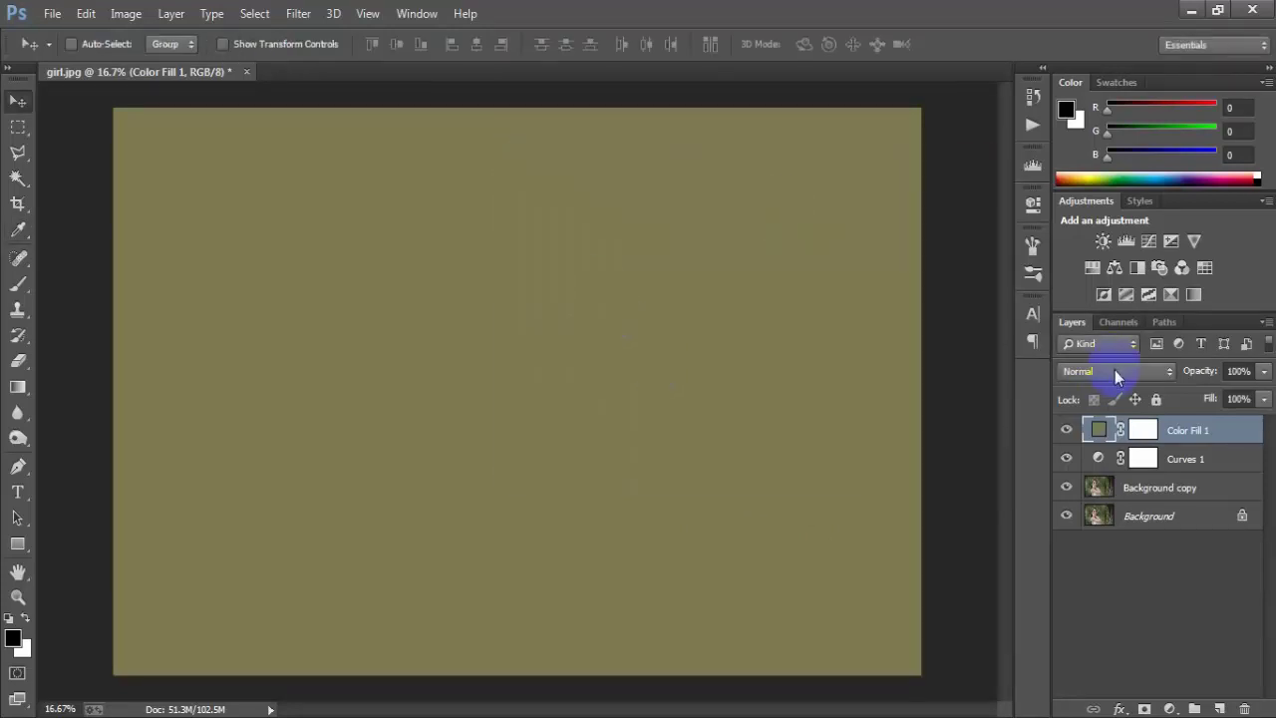
Step: Set Color Fill 1's blend mode to Overlay and compare it on and off
{"action": "left_click", "coordinate": [1114, 370]}
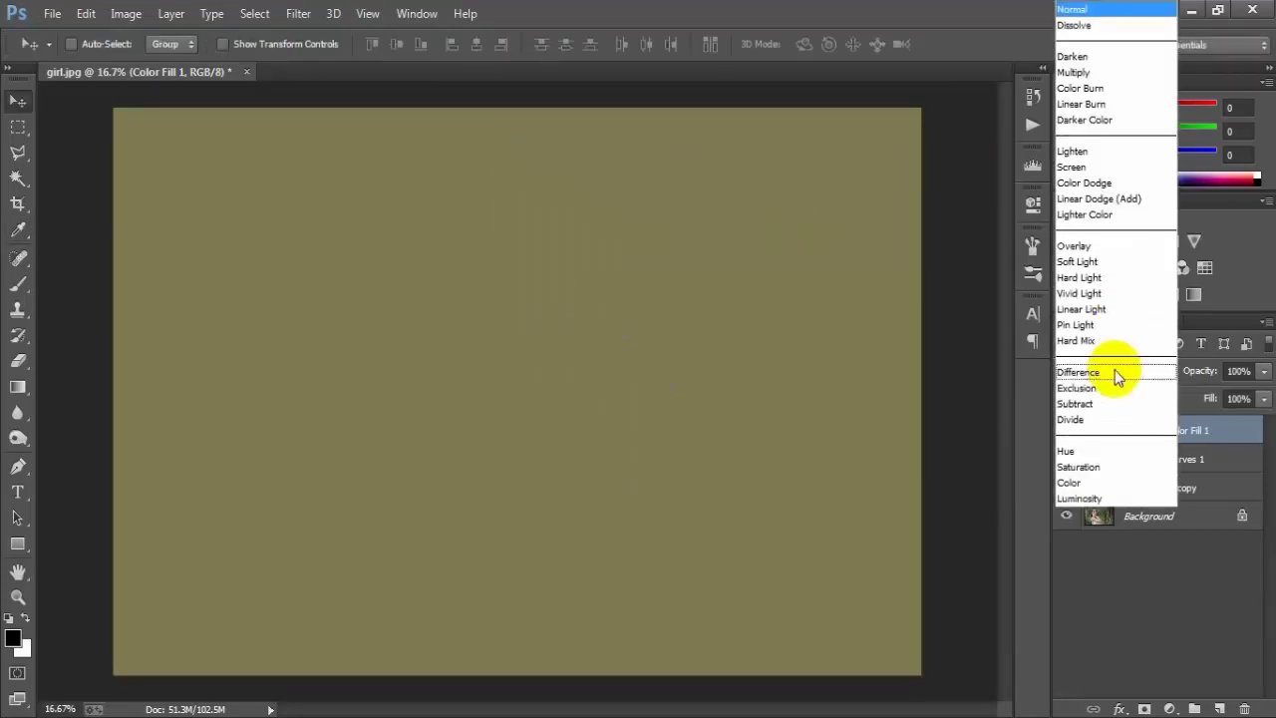
{"action": "left_click", "coordinate": [1157, 250]}
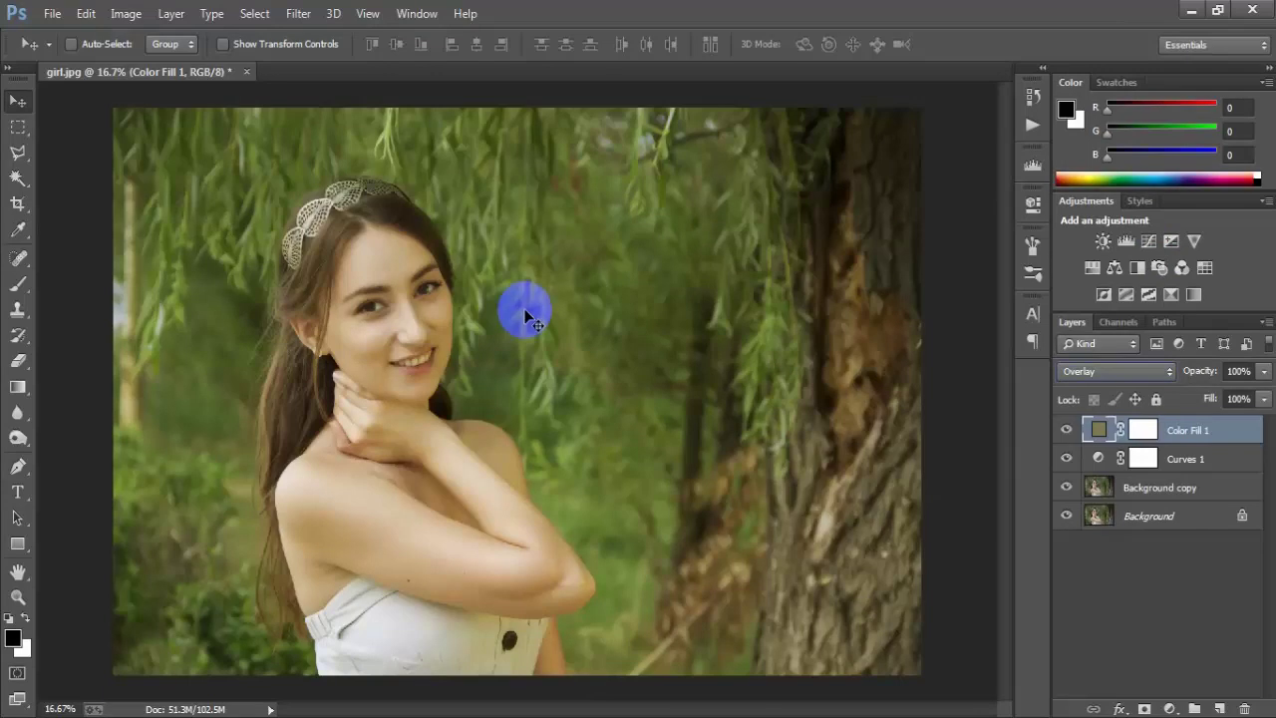
{"action": "left_click", "coordinate": [1064, 436]}
{"action": "left_click", "coordinate": [1065, 433]}
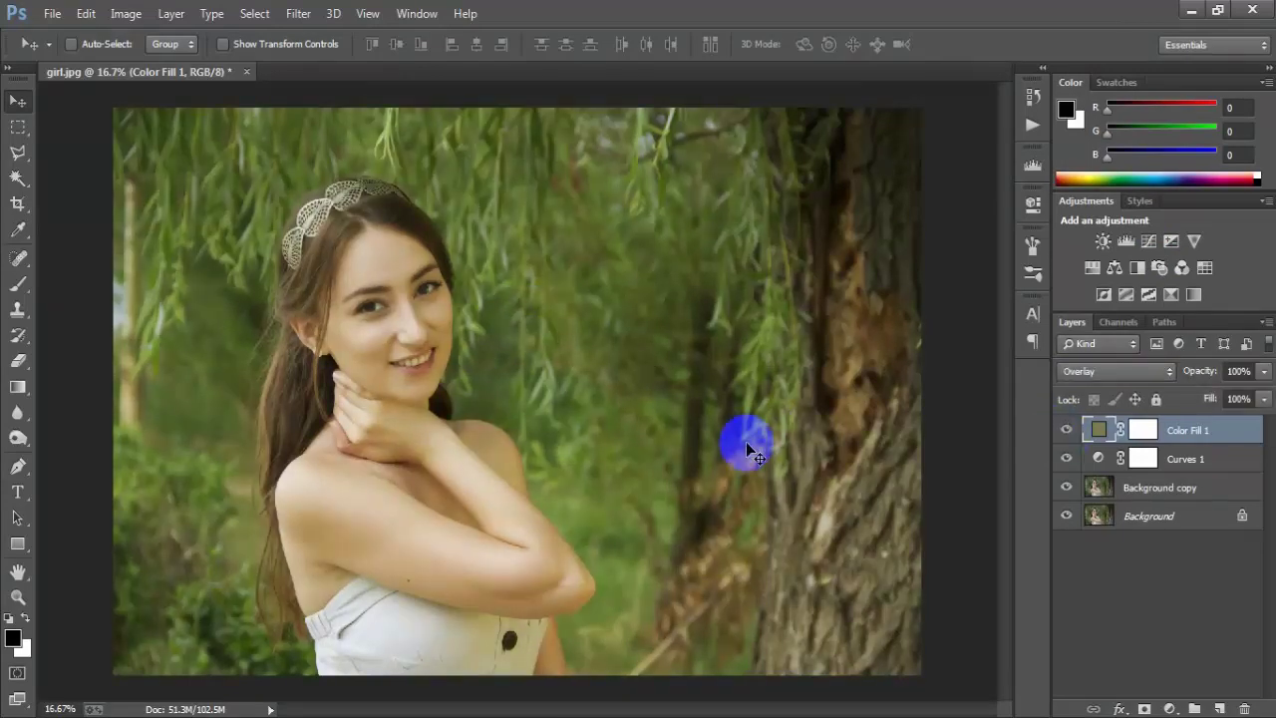
{"action": "left_click", "coordinate": [1169, 707]}
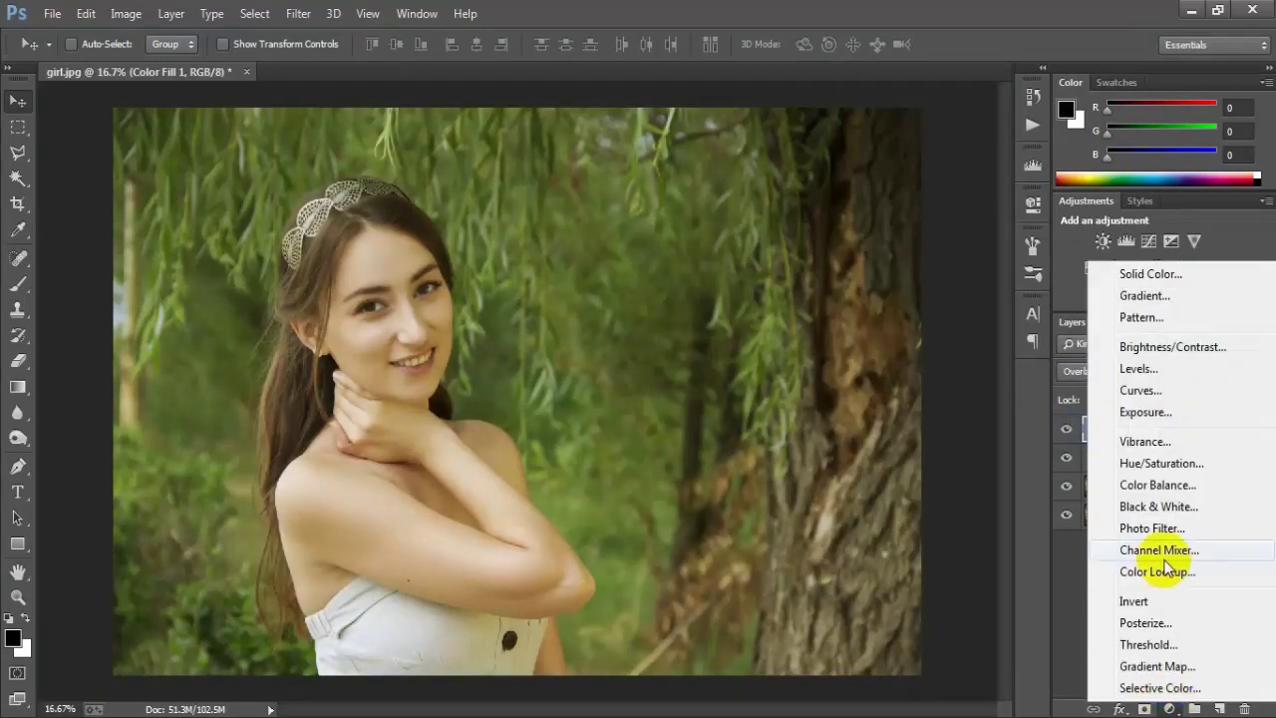
Step: Add Channel Mixer 1 with Red output set to Red 135 and Green -40
{"action": "left_click", "coordinate": [1228, 550]}
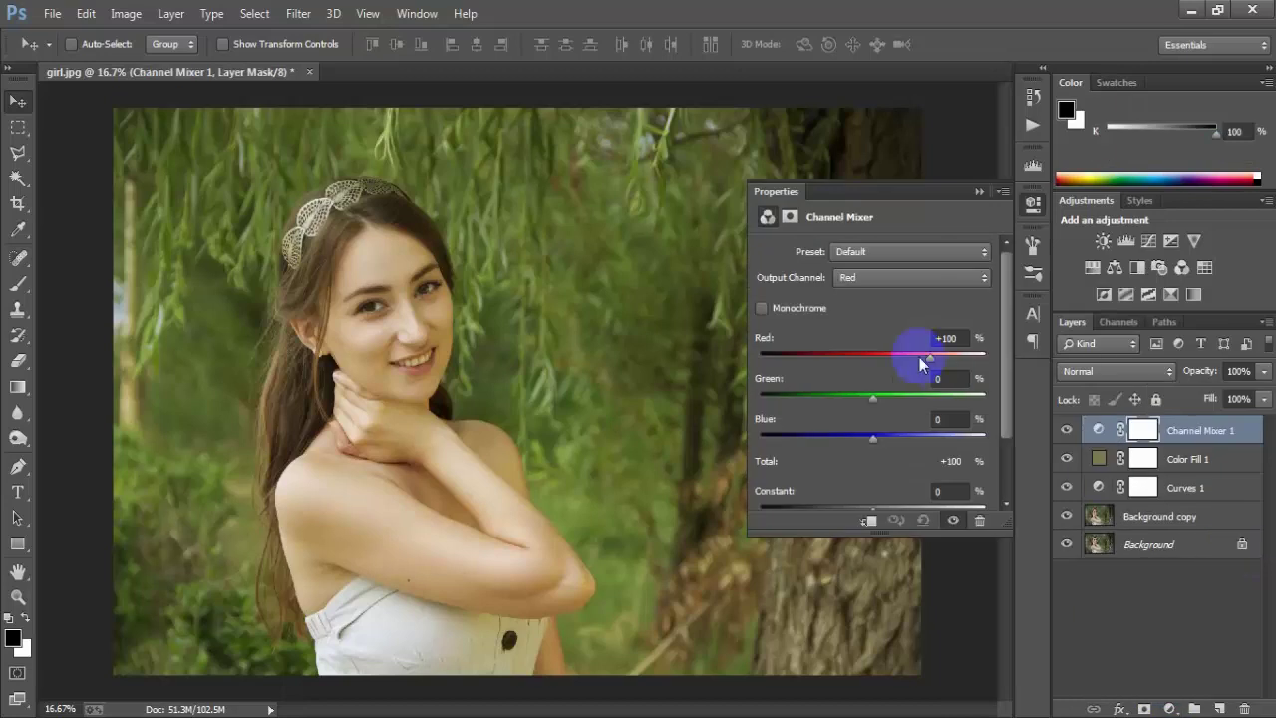
{"action": "left_click", "coordinate": [874, 279]}
{"action": "left_click", "coordinate": [945, 338]}
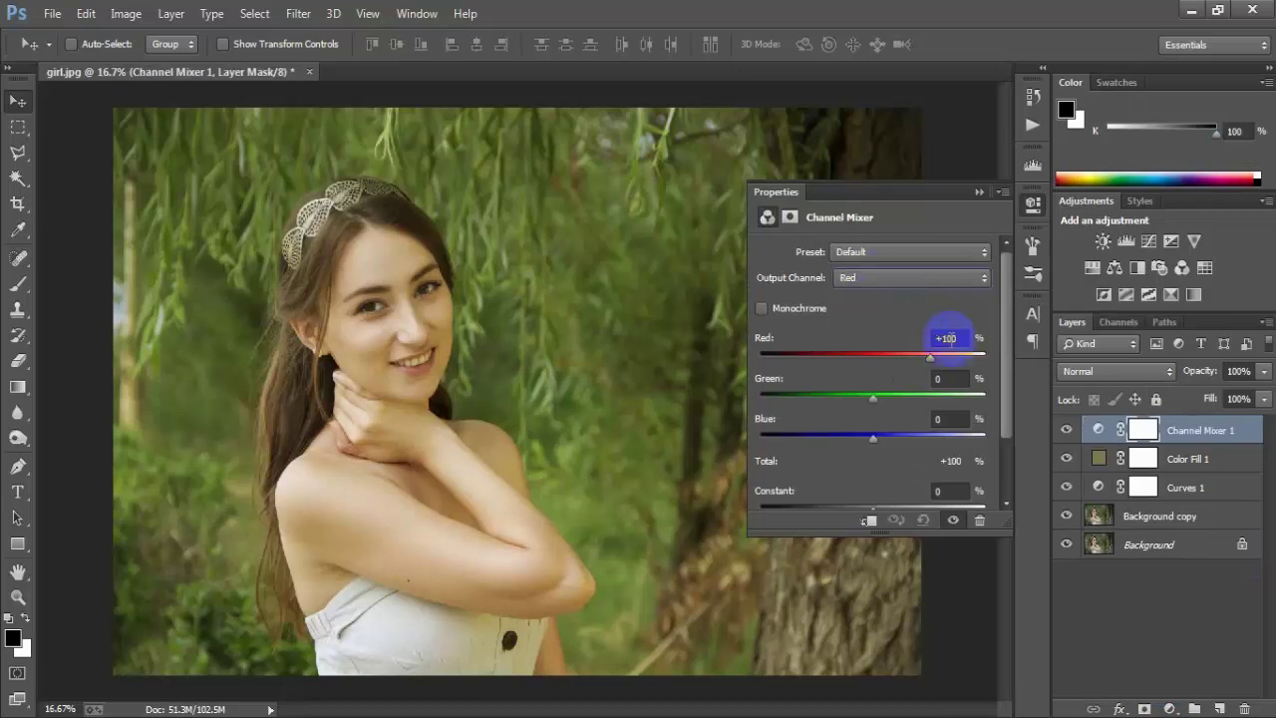
{"action": "left_click", "coordinate": [954, 339]}
{"action": "left_click_drag", "start_coordinate": [962, 339], "coordinate": [927, 339]}
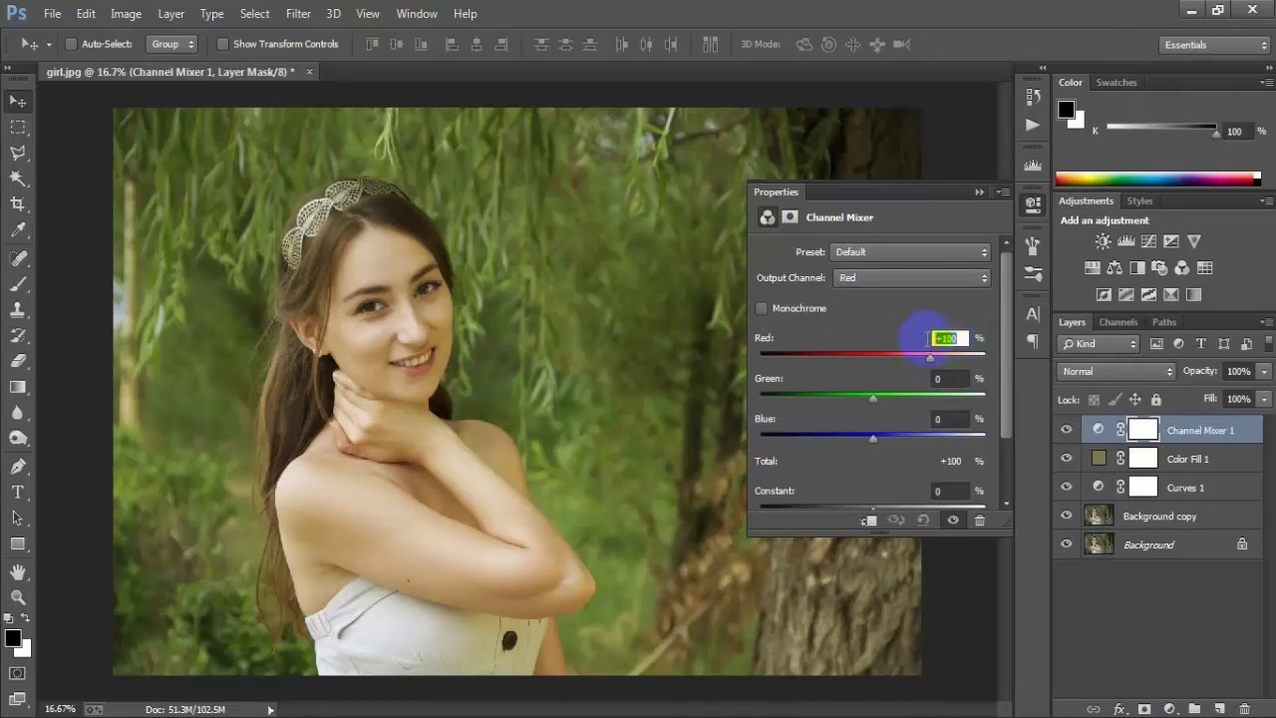
{"action": "type", "text": "1"}
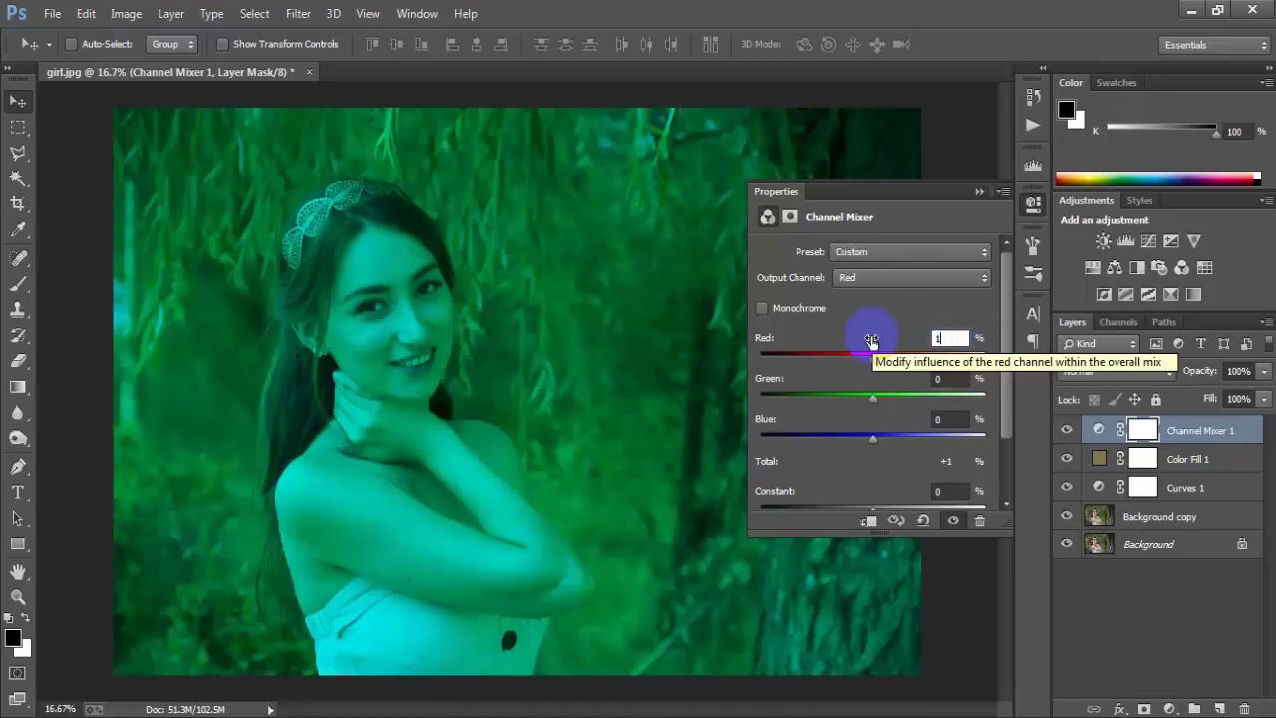
{"action": "type", "text": "35"}
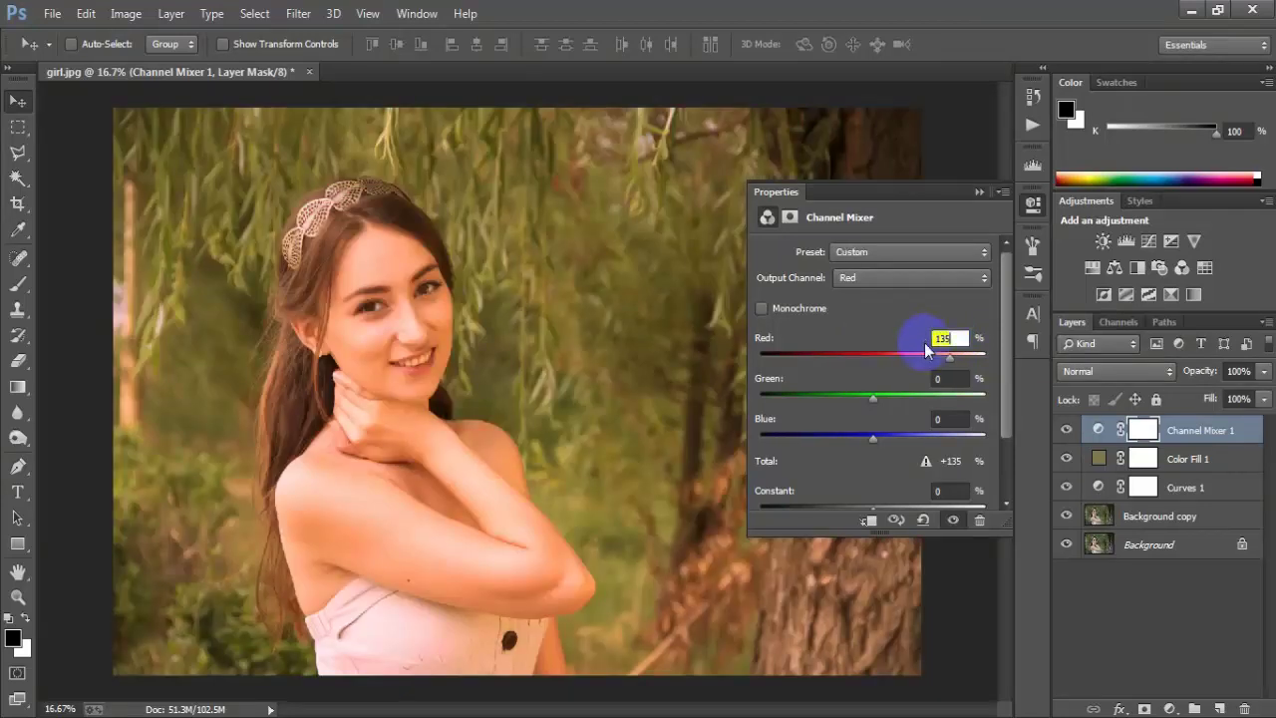
{"action": "left_click", "coordinate": [945, 379]}
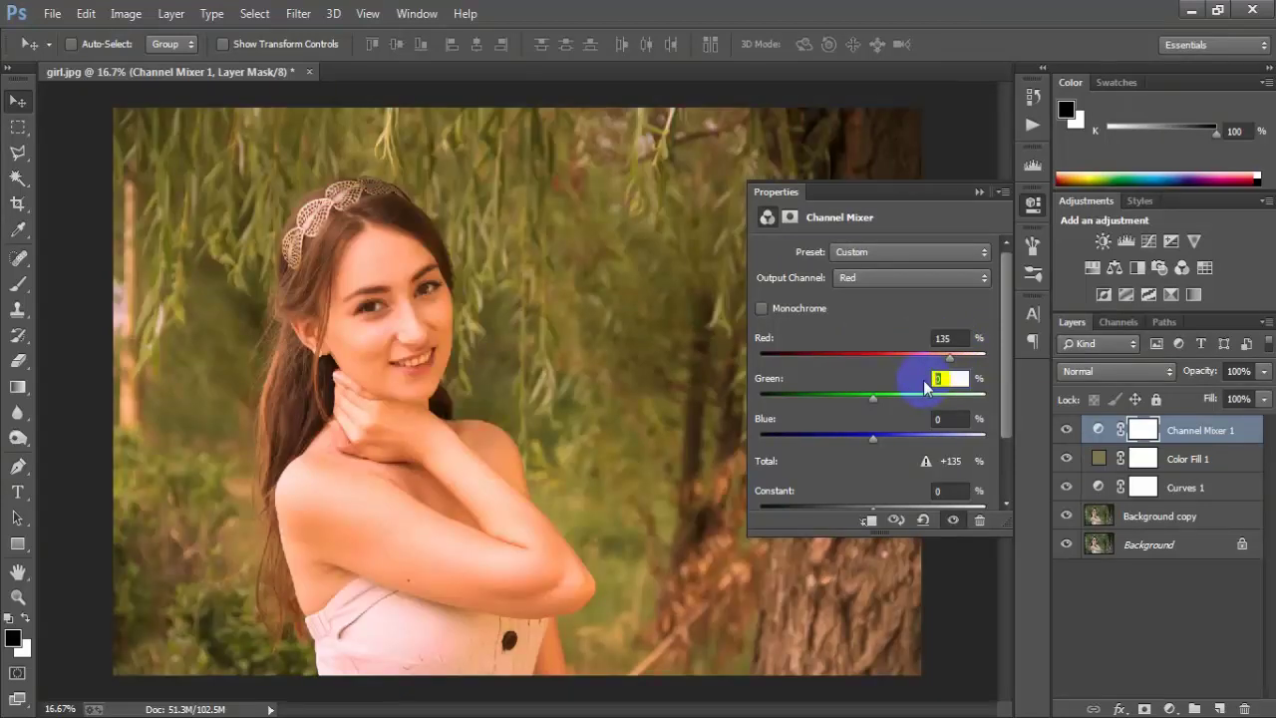
{"action": "type", "text": "-40"}
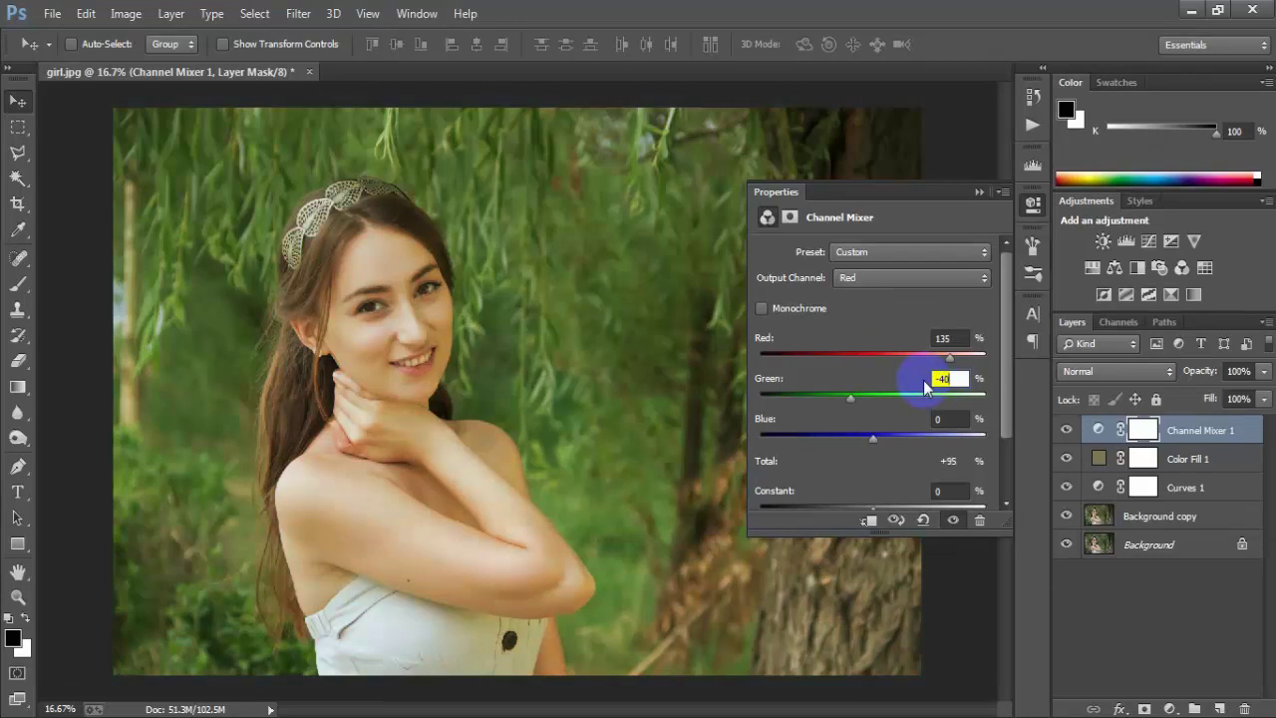
{"action": "left_click", "coordinate": [942, 419]}
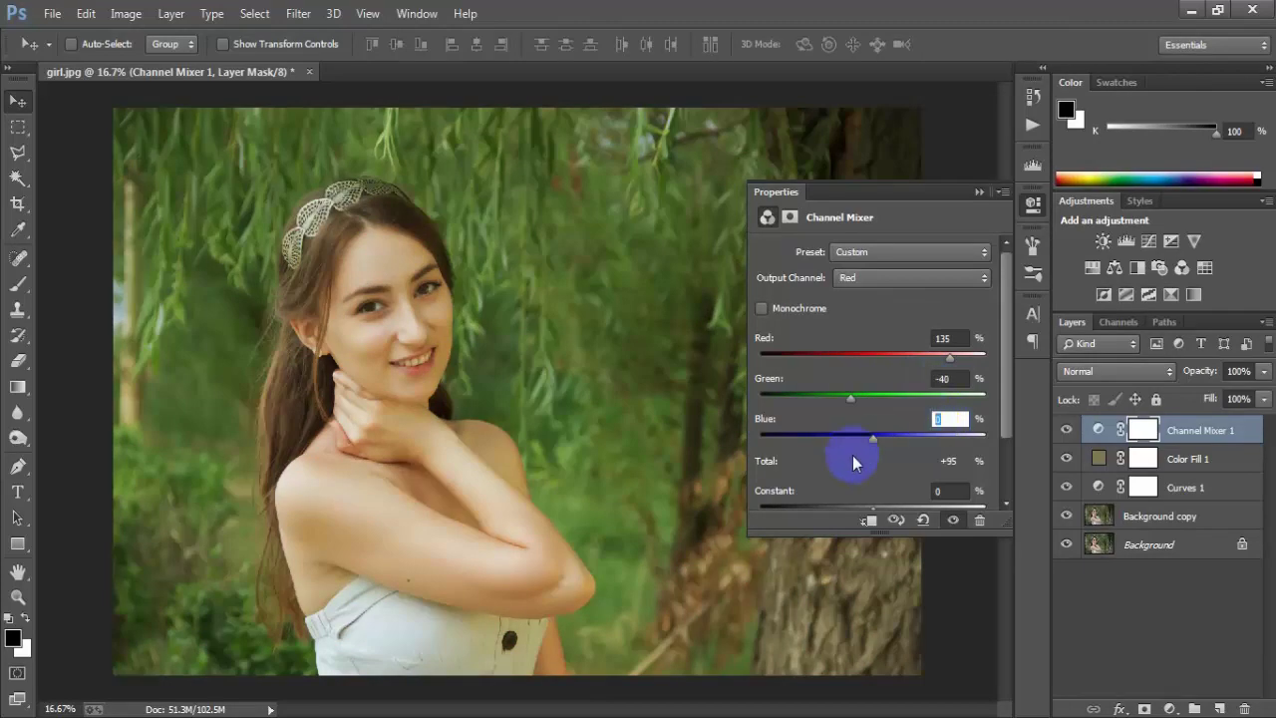
Step: Finish Red output Blue at 5, then mix Green output as Red 15, Green 85, Blue 10
{"action": "type", "text": "5"}
{"action": "left_click", "coordinate": [906, 277]}
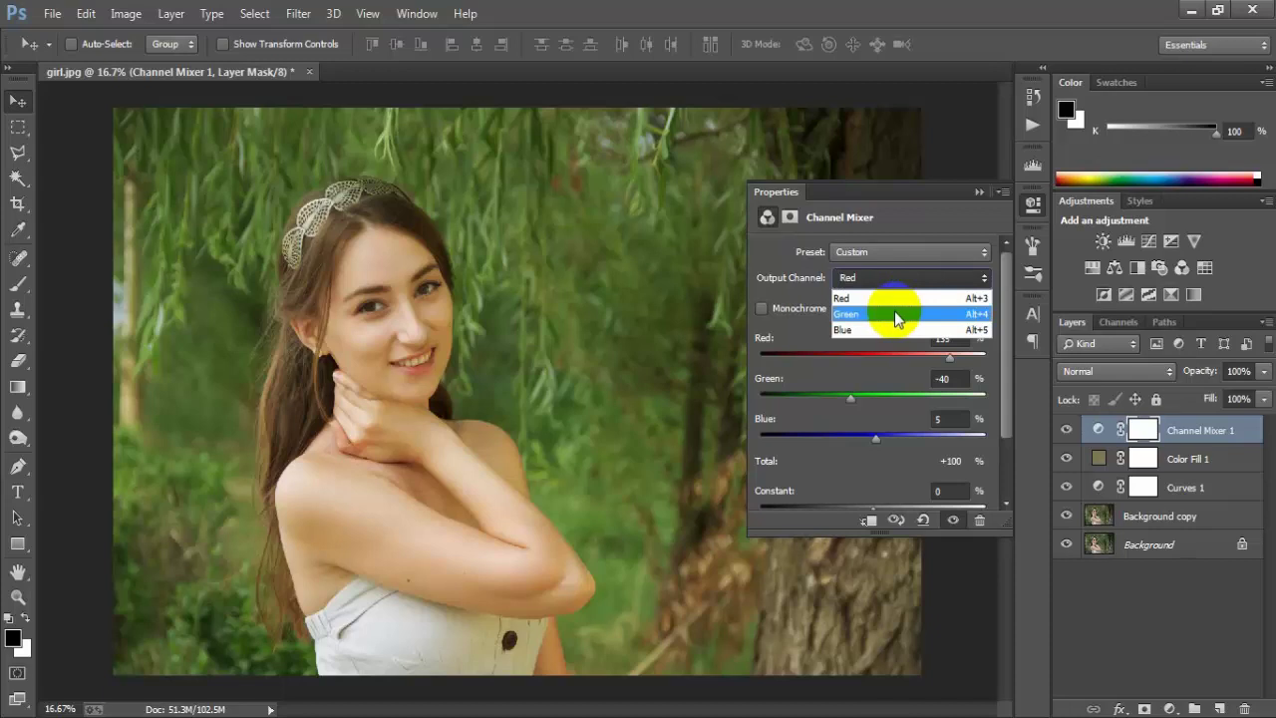
{"action": "left_click", "coordinate": [895, 313]}
{"action": "left_click", "coordinate": [947, 337]}
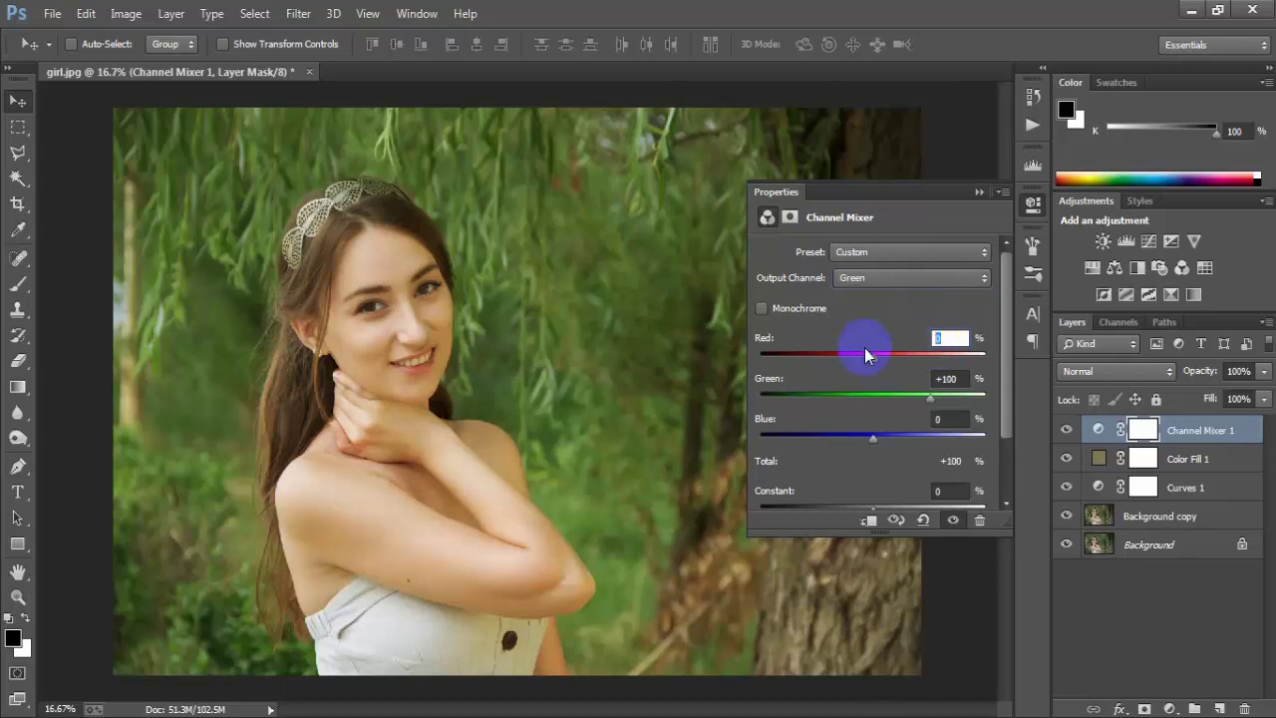
{"action": "type", "text": "15"}
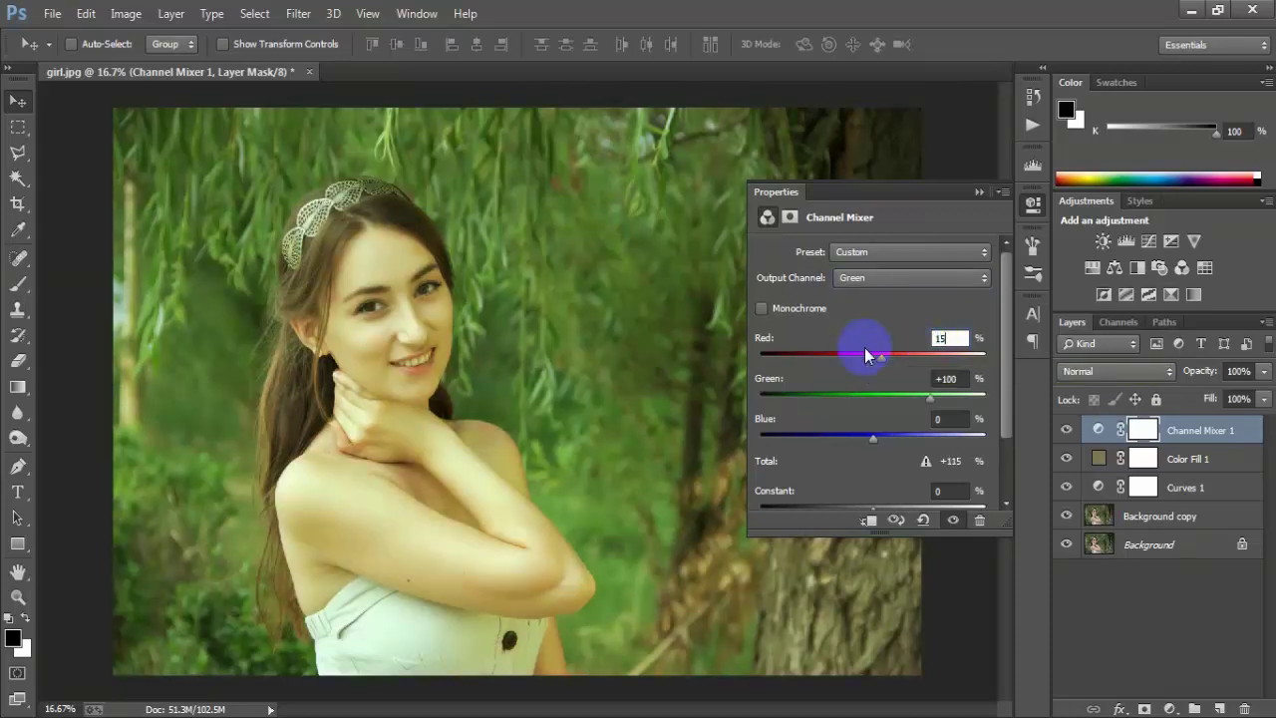
{"action": "left_click", "coordinate": [947, 377]}
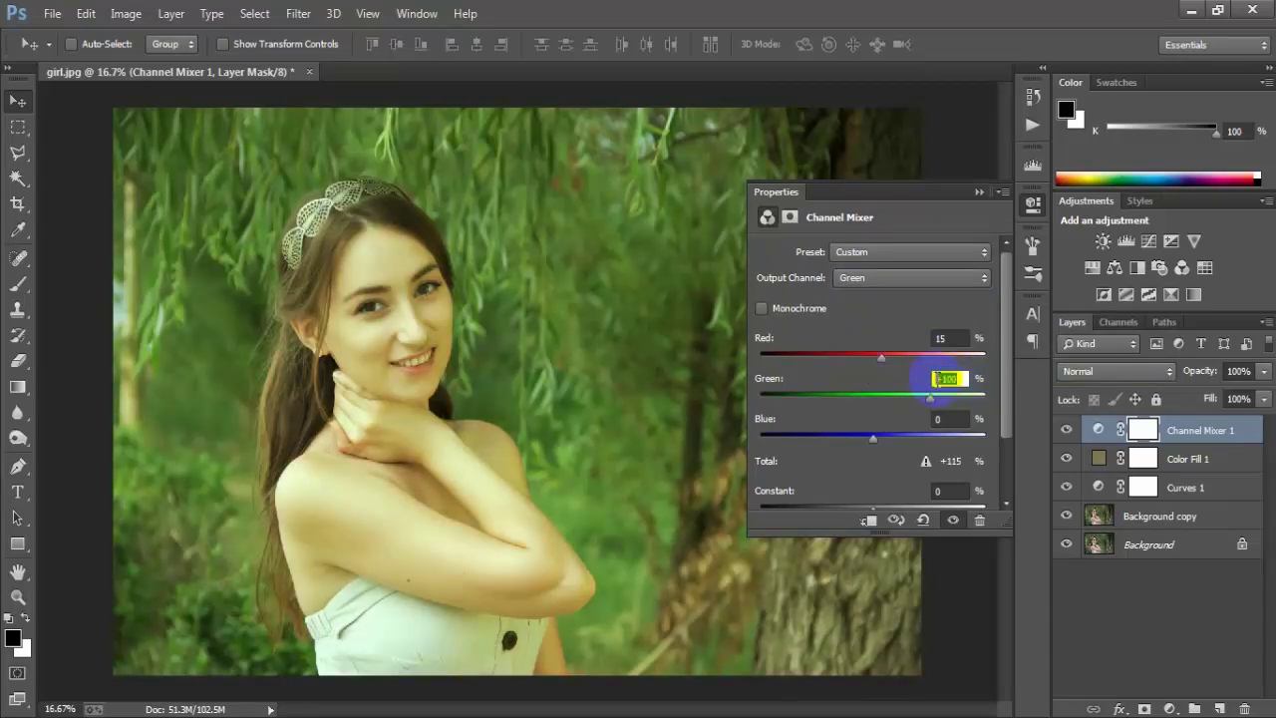
{"action": "type", "text": "8"}
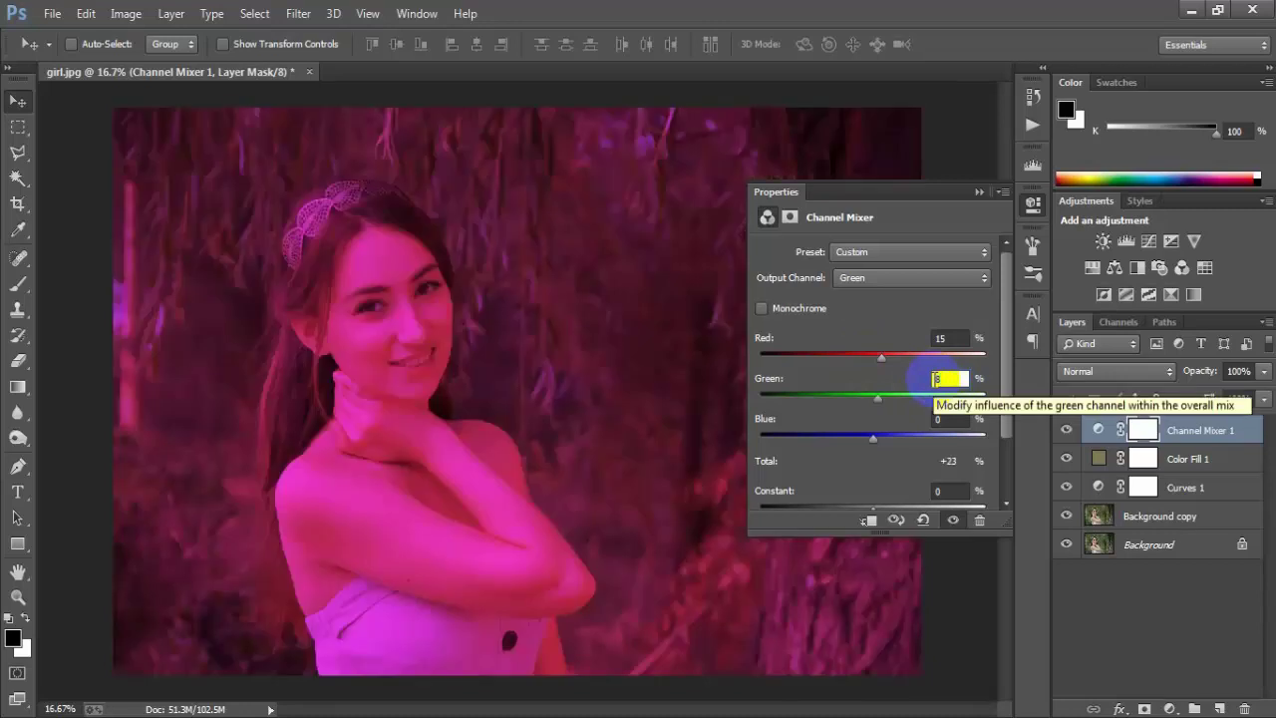
{"action": "type", "text": "5"}
{"action": "left_click", "coordinate": [942, 419]}
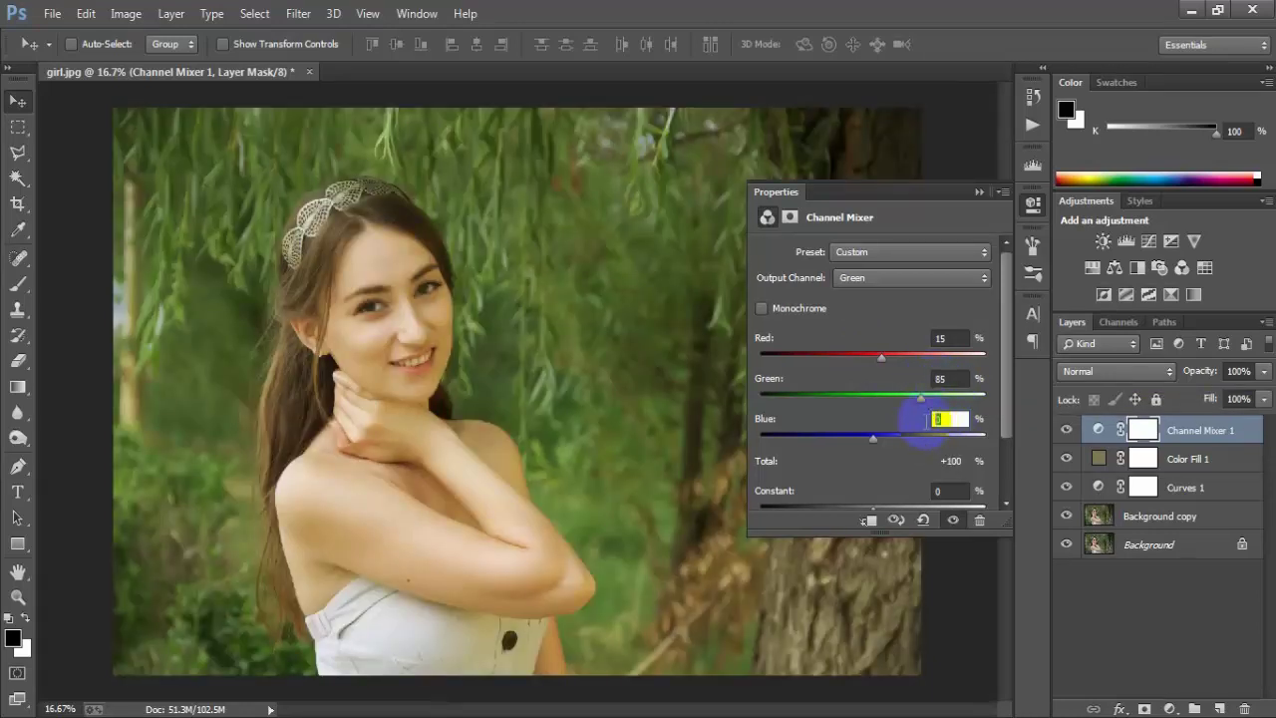
{"action": "type", "text": "10"}
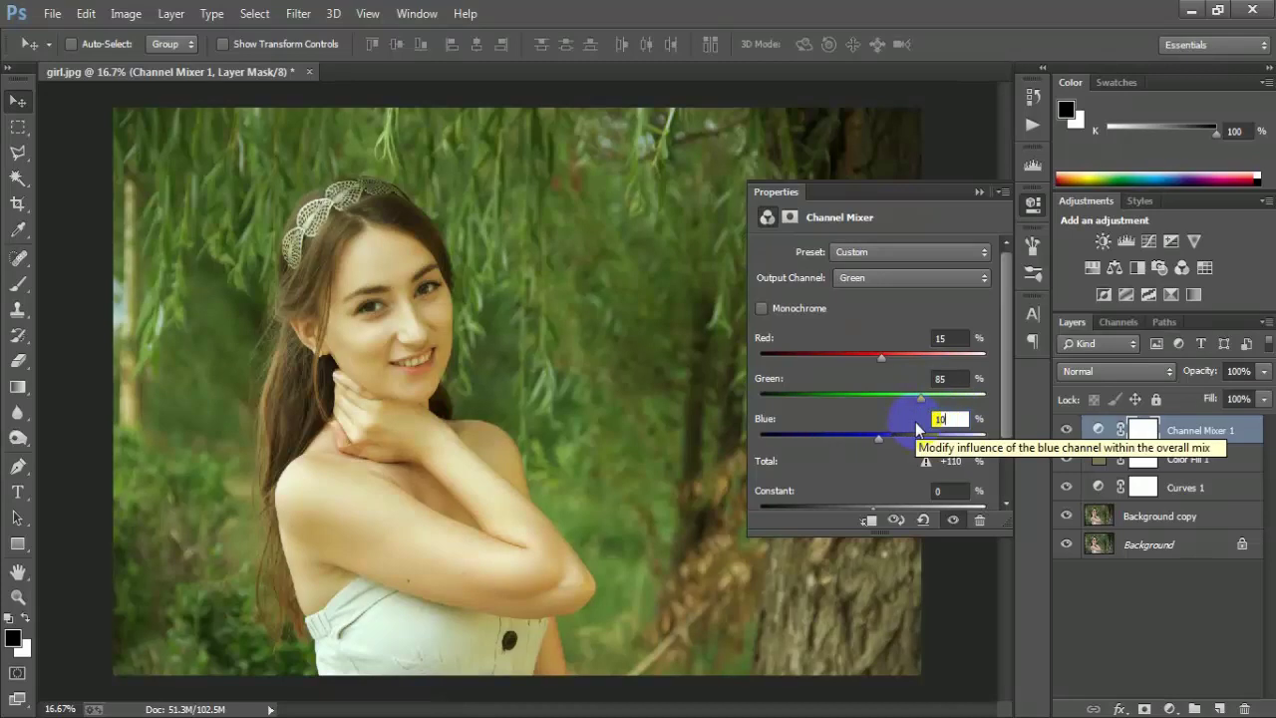
Step: Mix the Blue output as Red -20, Green 85, Blue 30, and compare before and after
{"action": "left_click", "coordinate": [913, 278]}
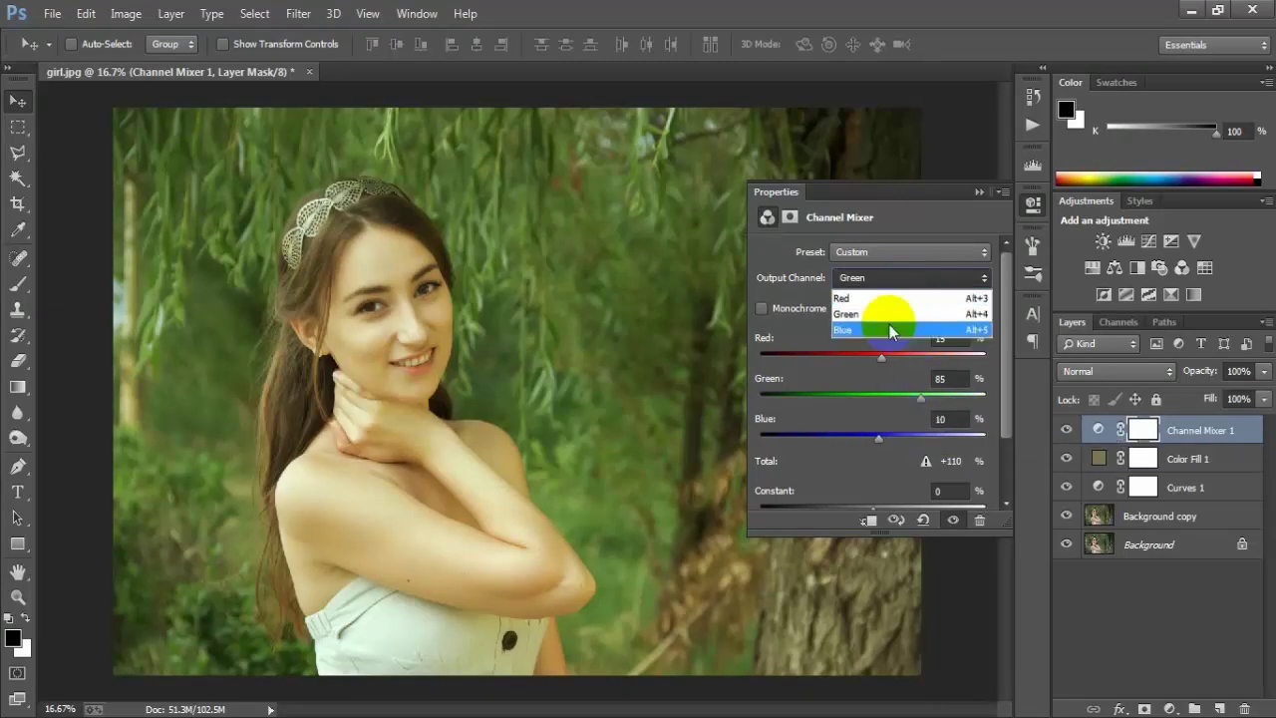
{"action": "left_click", "coordinate": [923, 331]}
{"action": "left_click", "coordinate": [942, 339]}
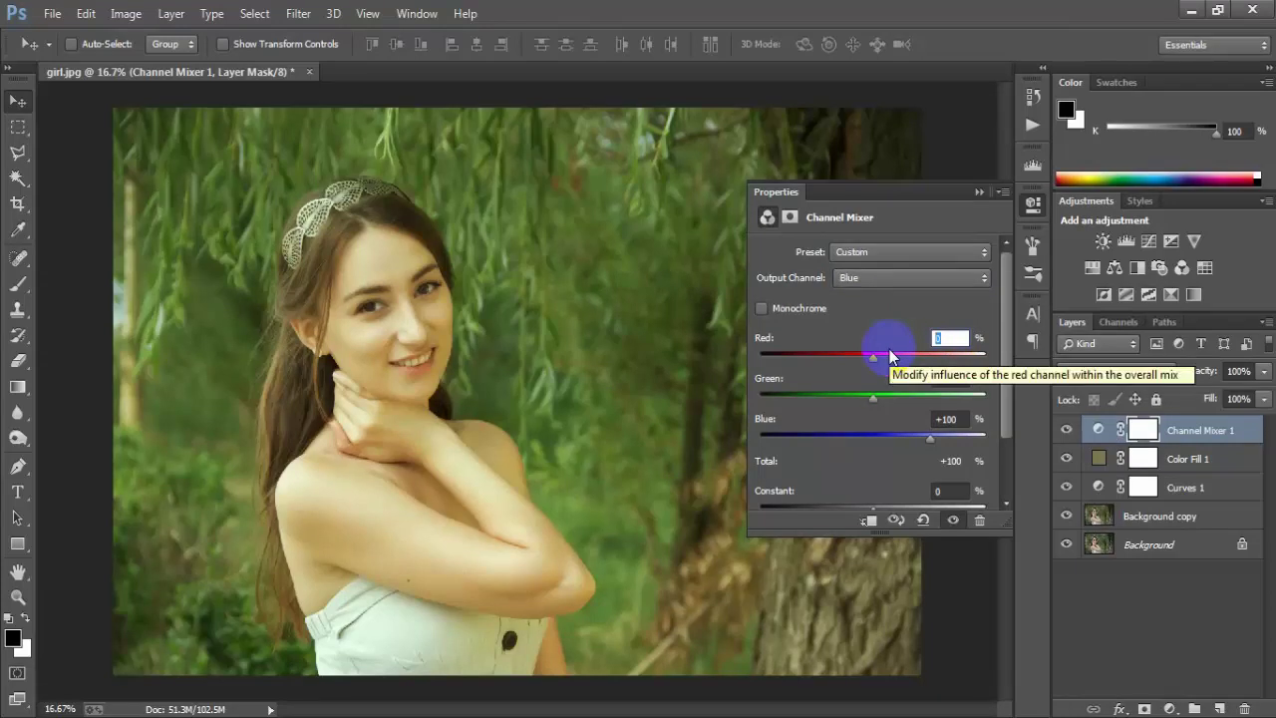
{"action": "type", "text": "-2"}
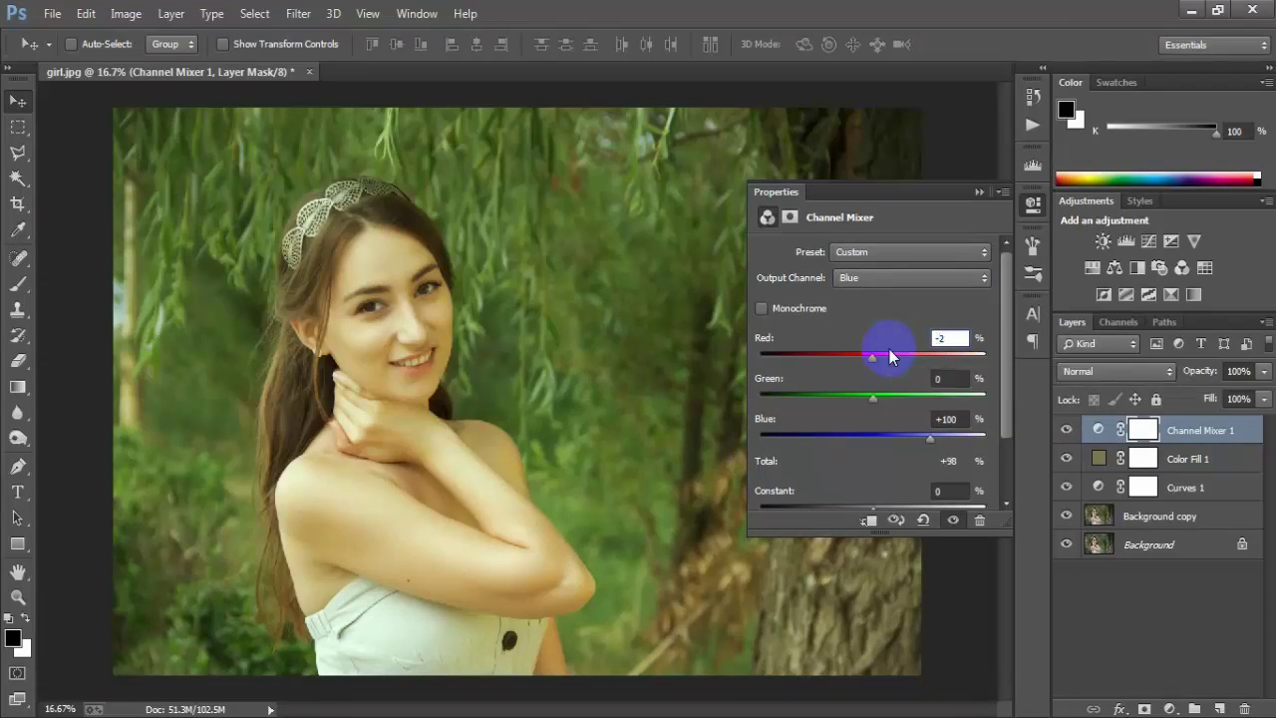
{"action": "type", "text": "0"}
{"action": "key", "text": "Tab"}
{"action": "left_click", "coordinate": [939, 379]}
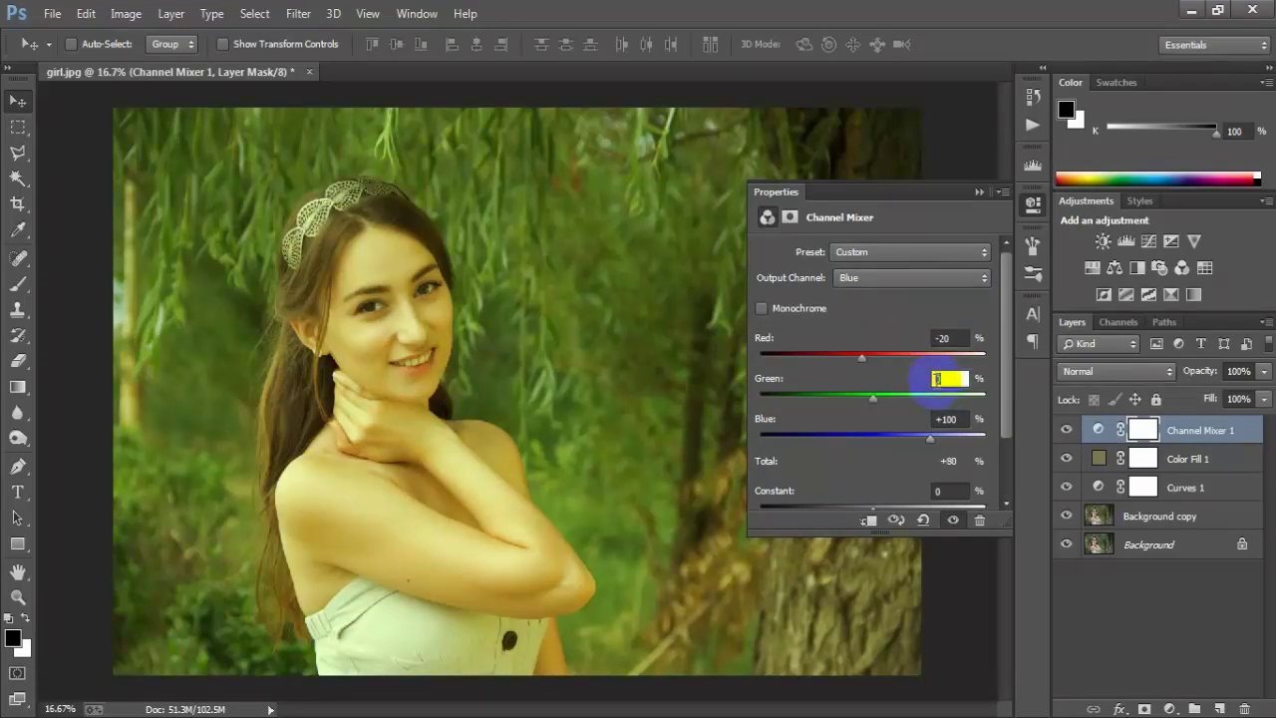
{"action": "type", "text": "8"}
{"action": "type", "text": "5"}
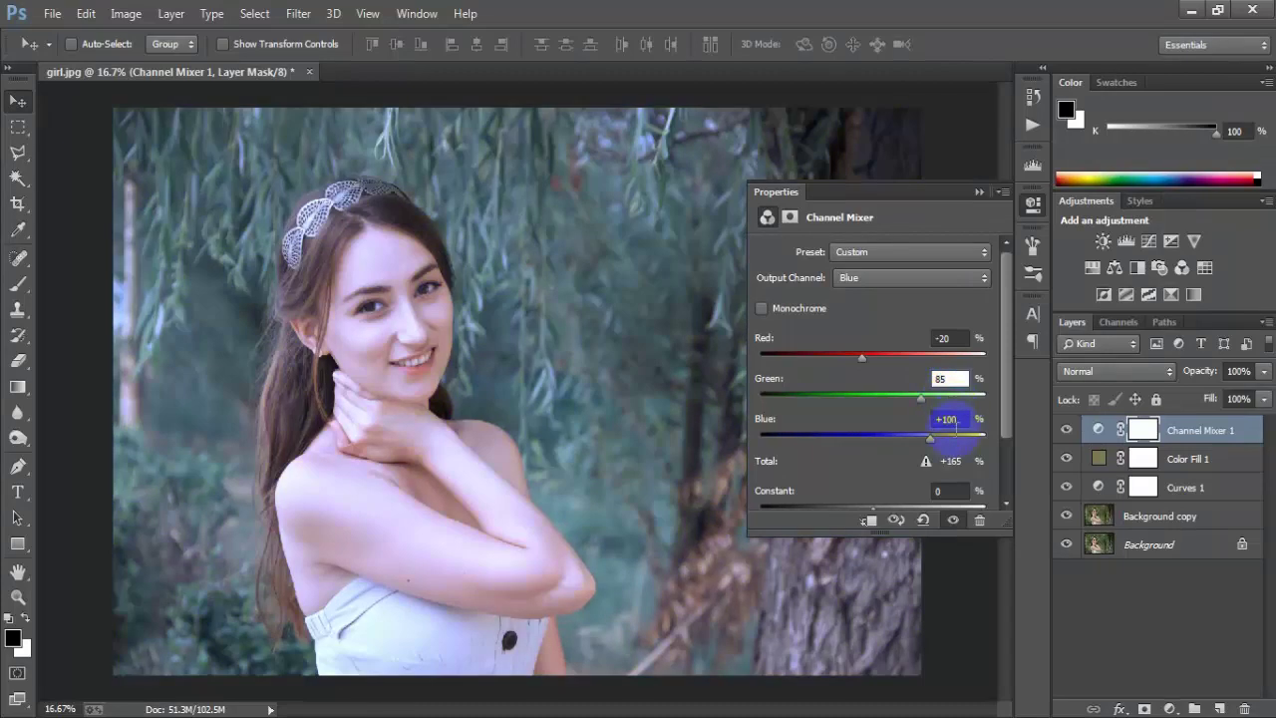
{"action": "left_click", "coordinate": [947, 419]}
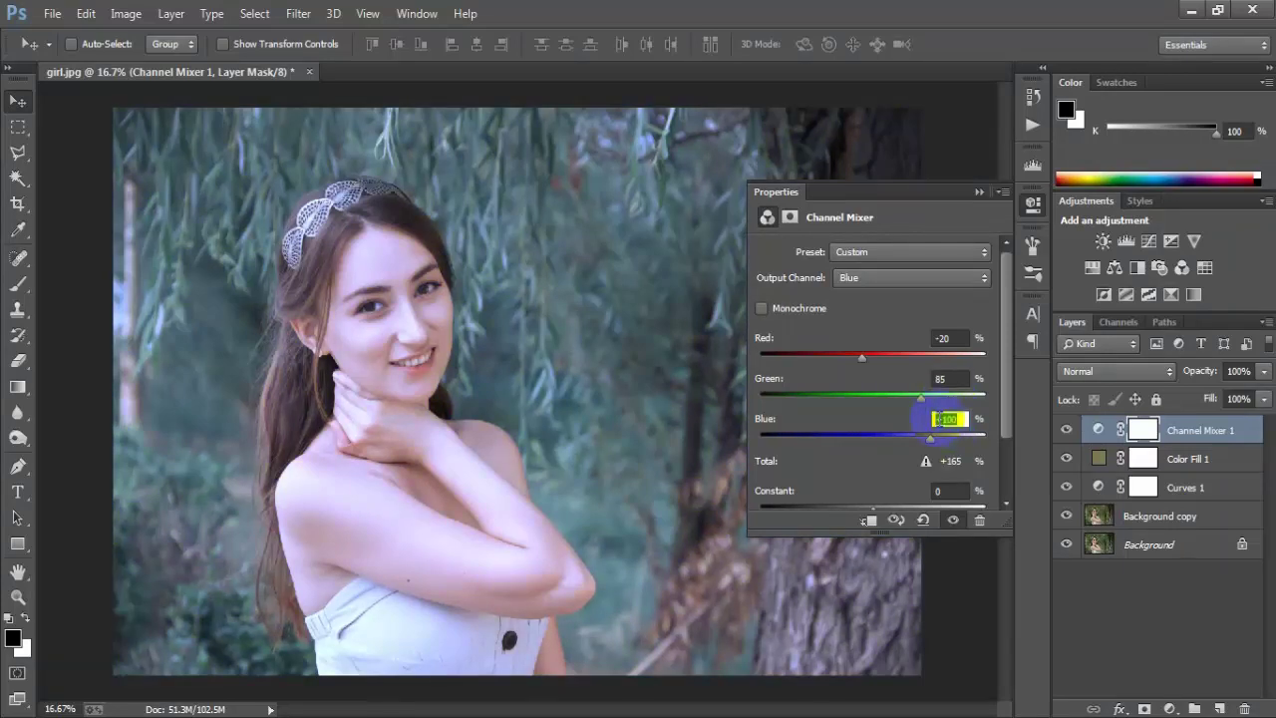
{"action": "type", "text": "30"}
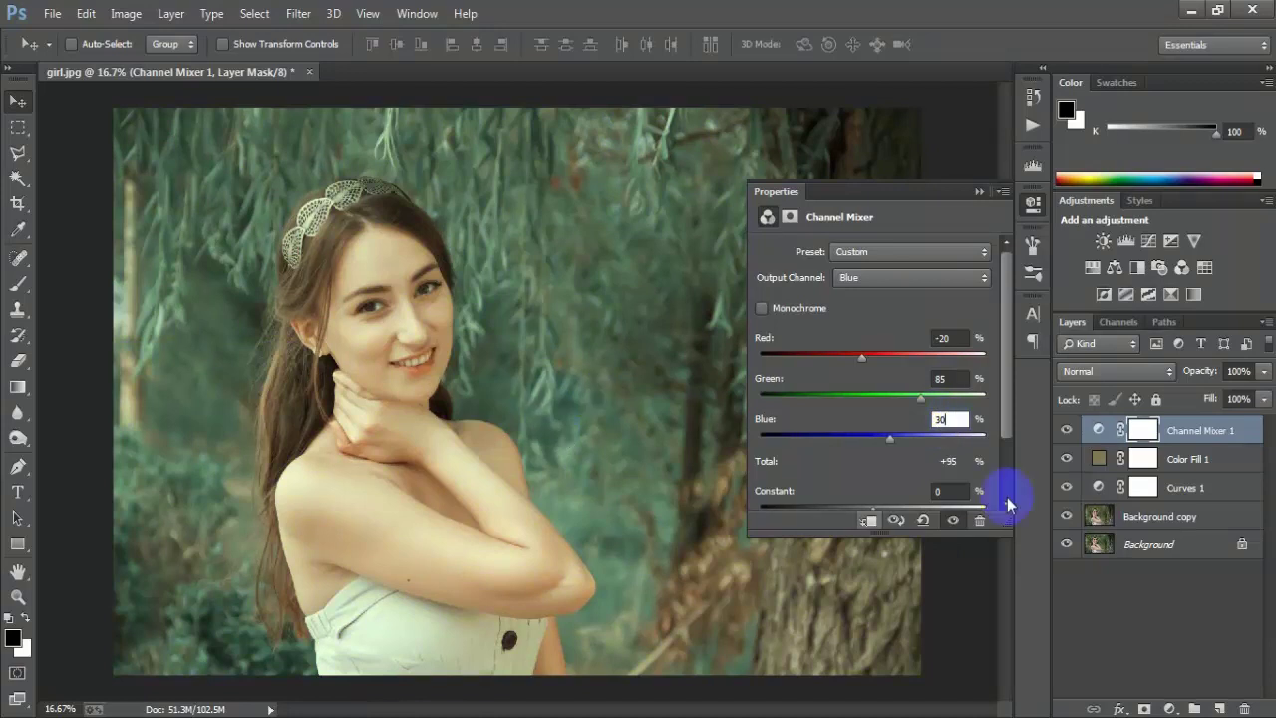
{"action": "left_click", "coordinate": [1066, 430]}
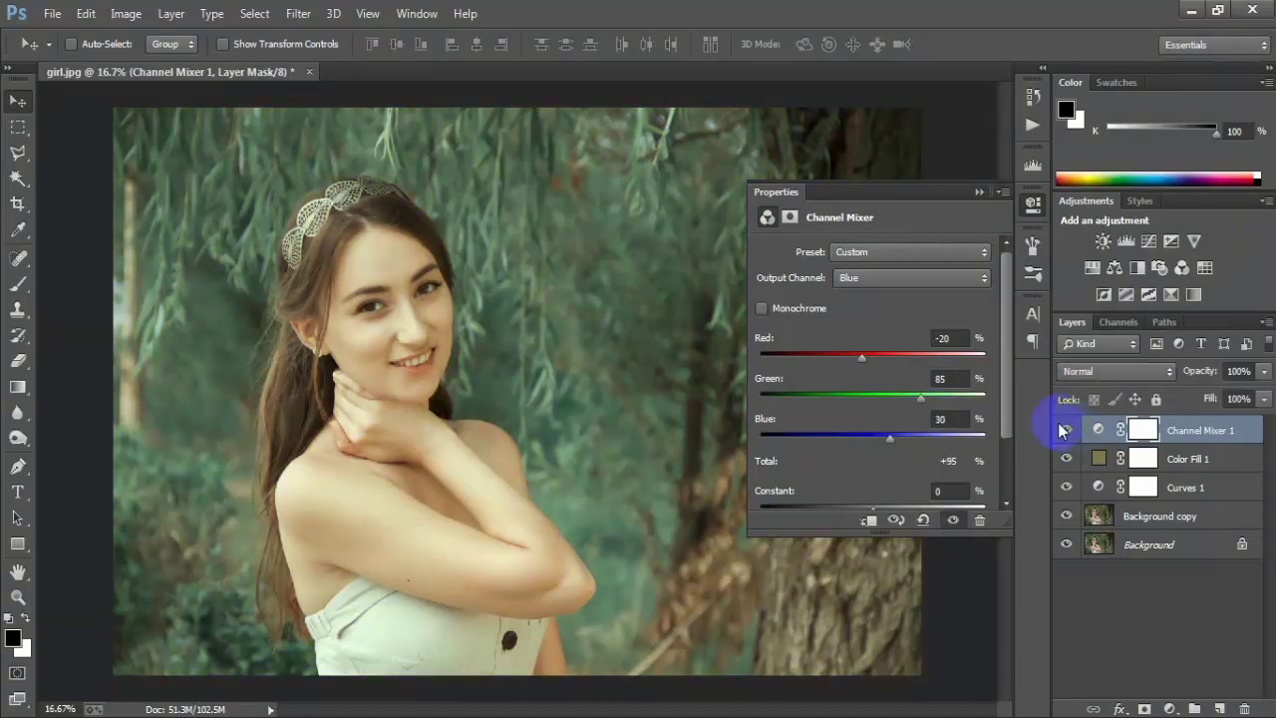
{"action": "left_click", "coordinate": [1033, 206]}
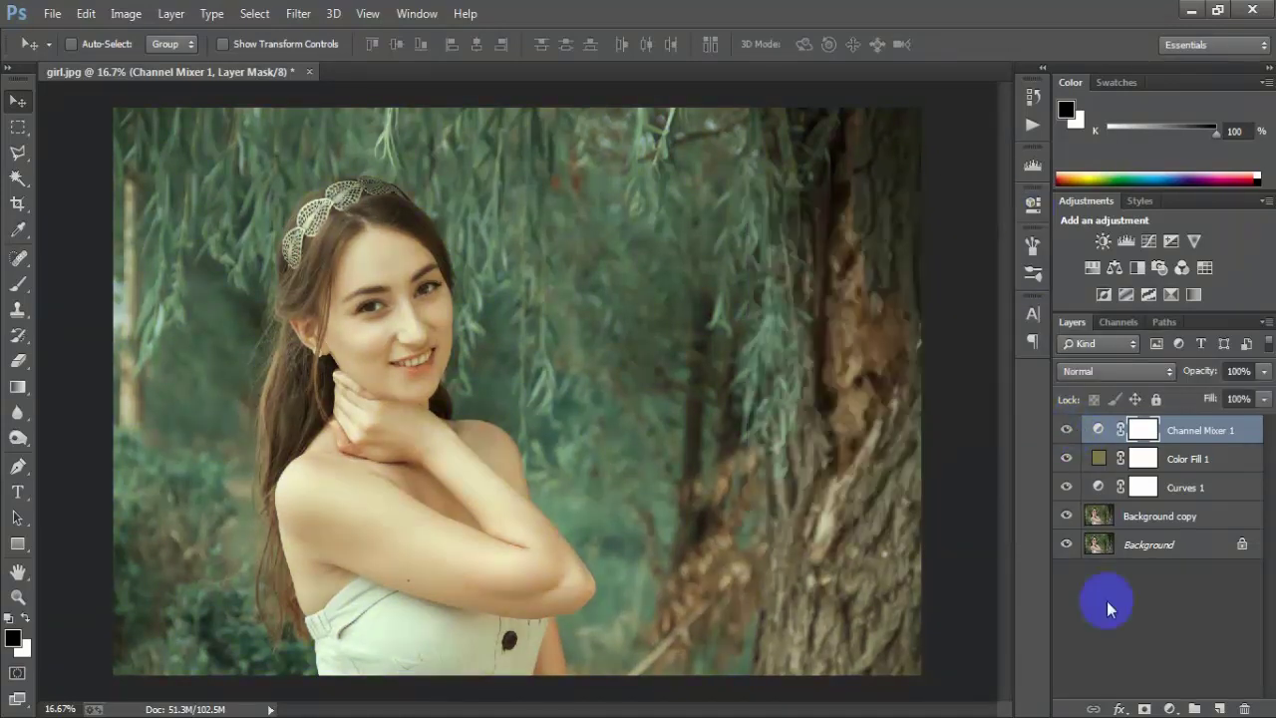
Step: Add Curves 2 above Channel Mixer 1 with the black point nudged up
{"action": "left_click", "coordinate": [1175, 706]}
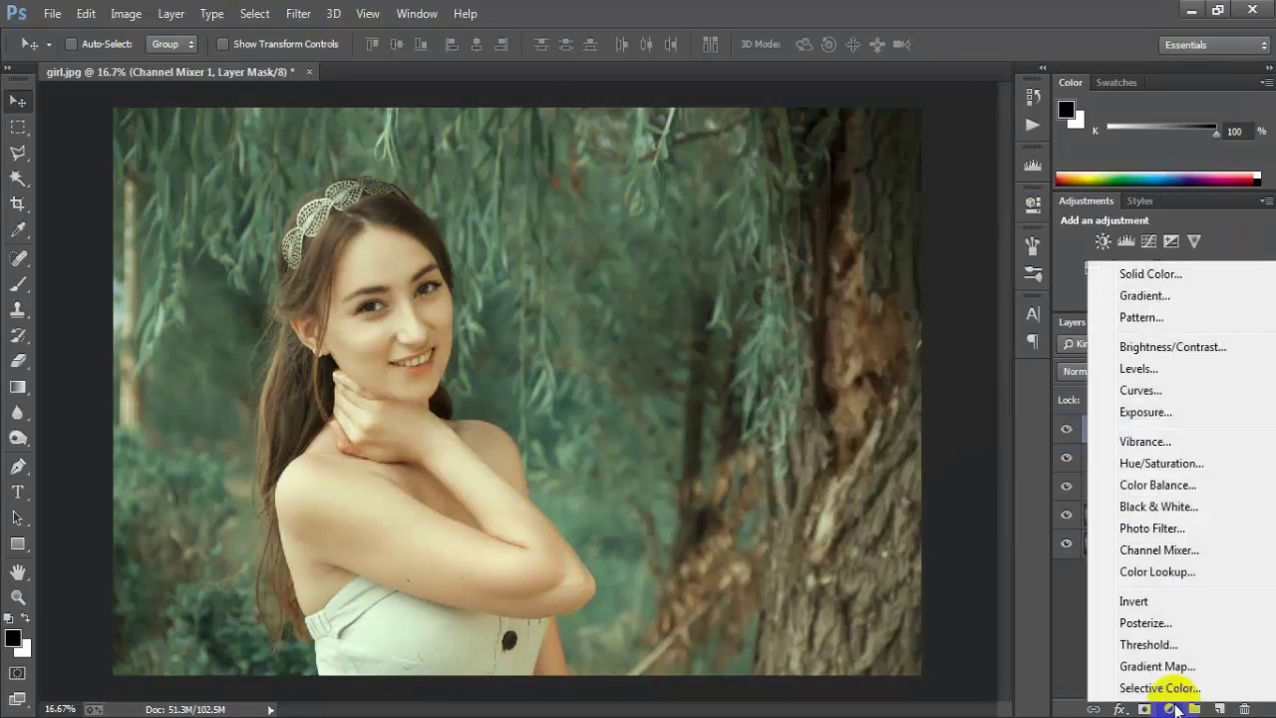
{"action": "left_click", "coordinate": [1212, 391]}
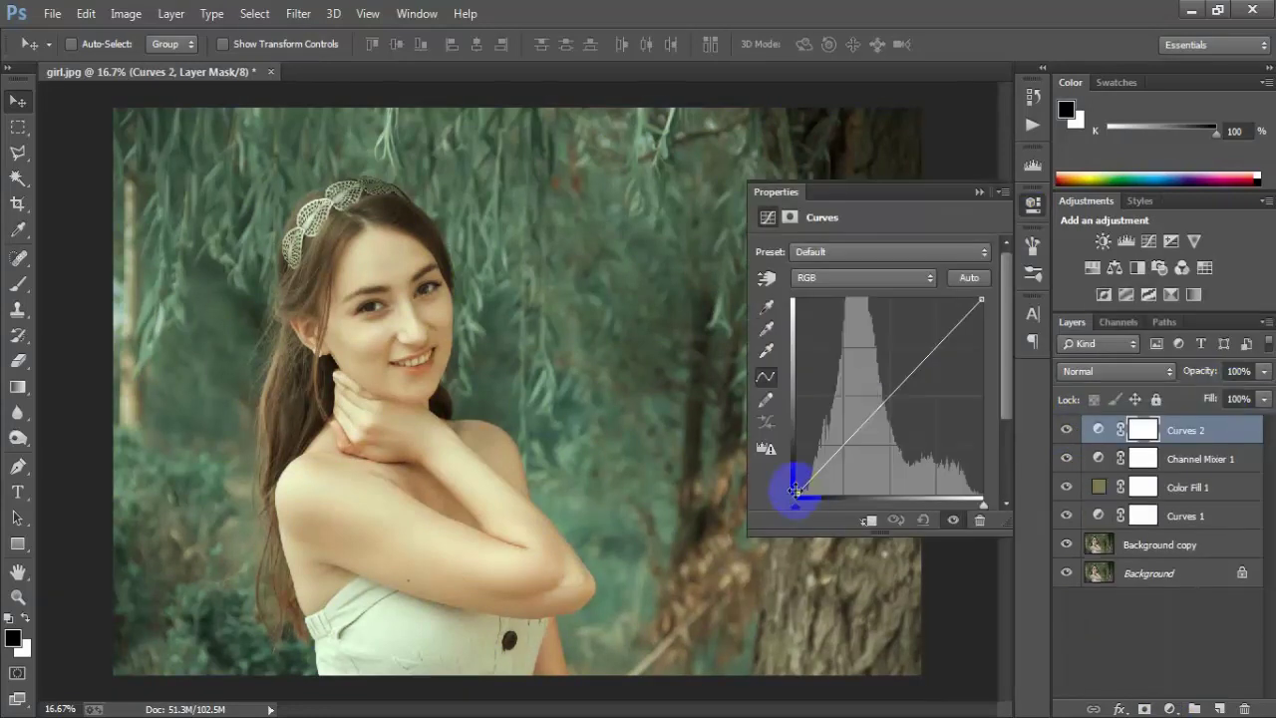
{"action": "left_click_drag", "start_coordinate": [797, 492], "coordinate": [798, 488]}
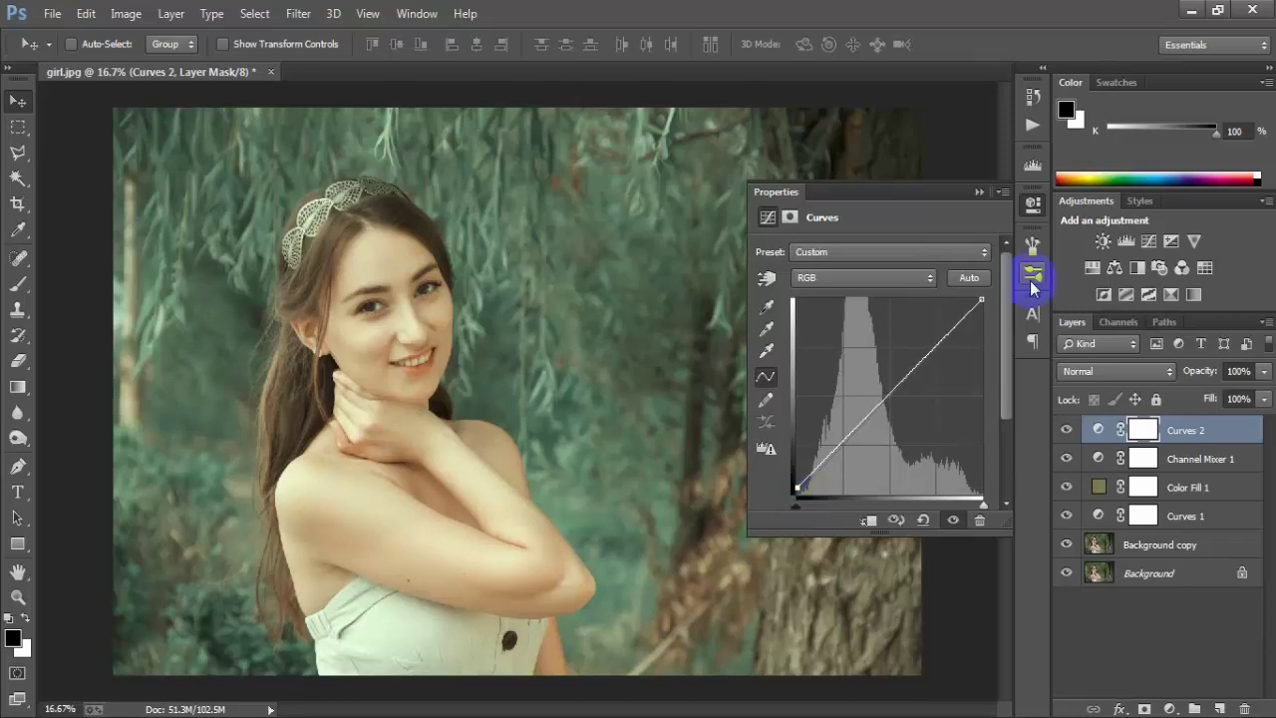
{"action": "left_click", "coordinate": [1033, 203]}
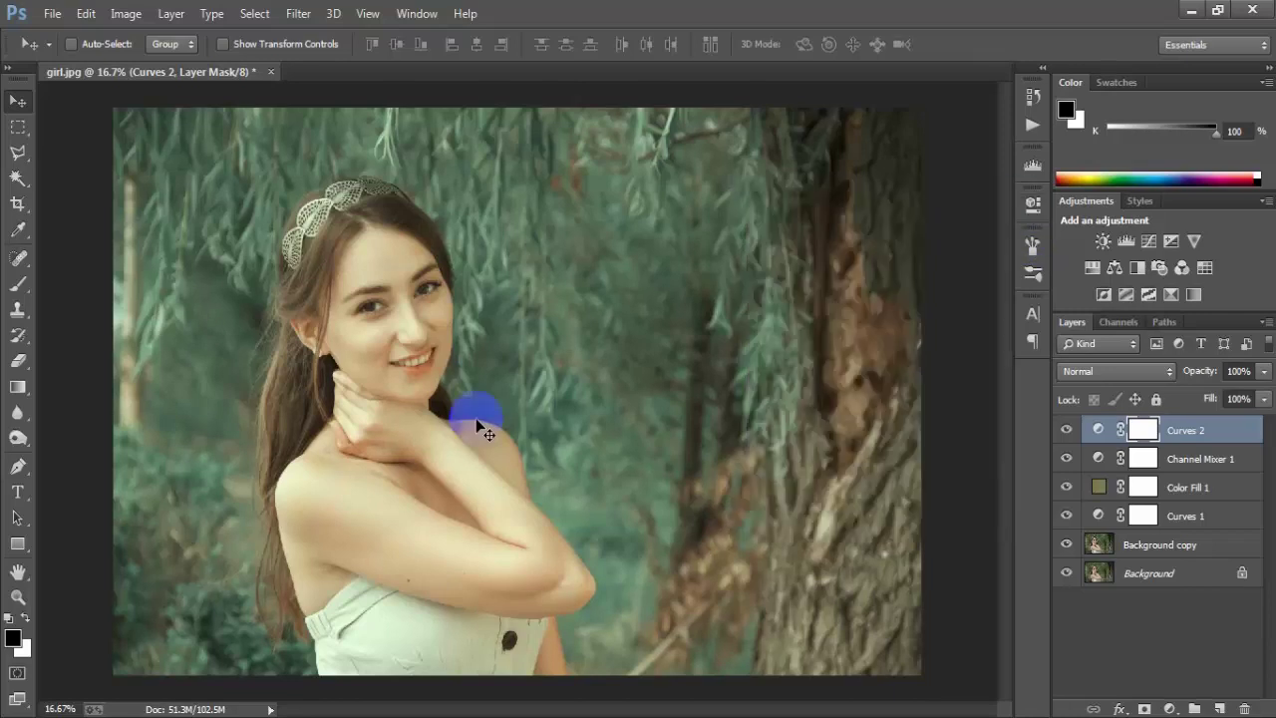
{"action": "left_click", "coordinate": [1066, 429]}
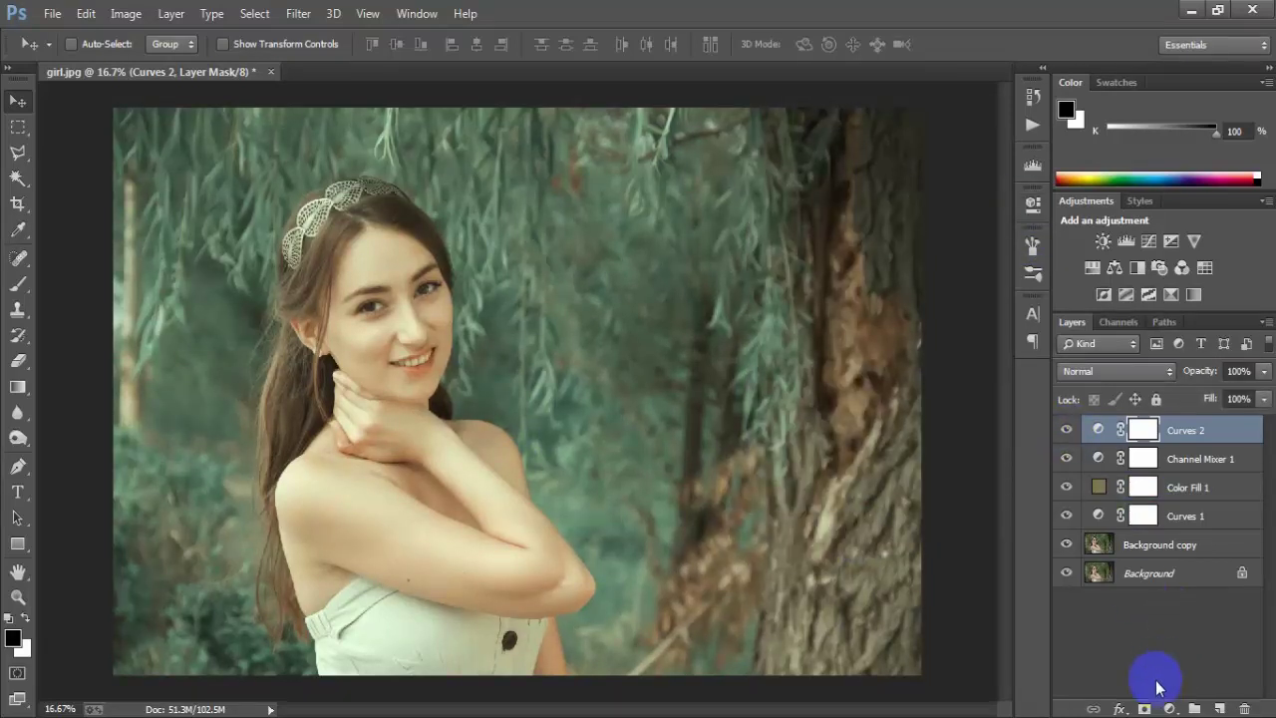
{"action": "left_click", "coordinate": [1168, 708]}
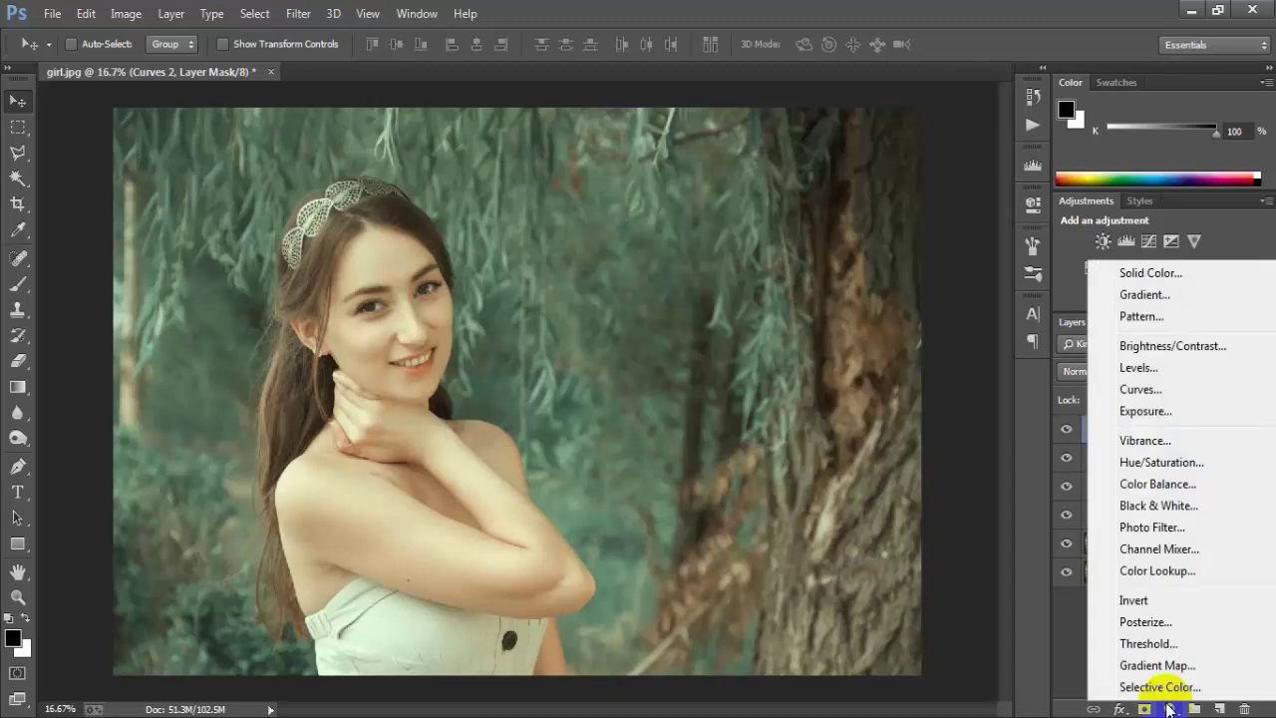
Step: Create Color Fill 2 in slate grey hex 636f76
{"action": "left_click", "coordinate": [1232, 279]}
{"action": "left_click", "coordinate": [861, 467]}
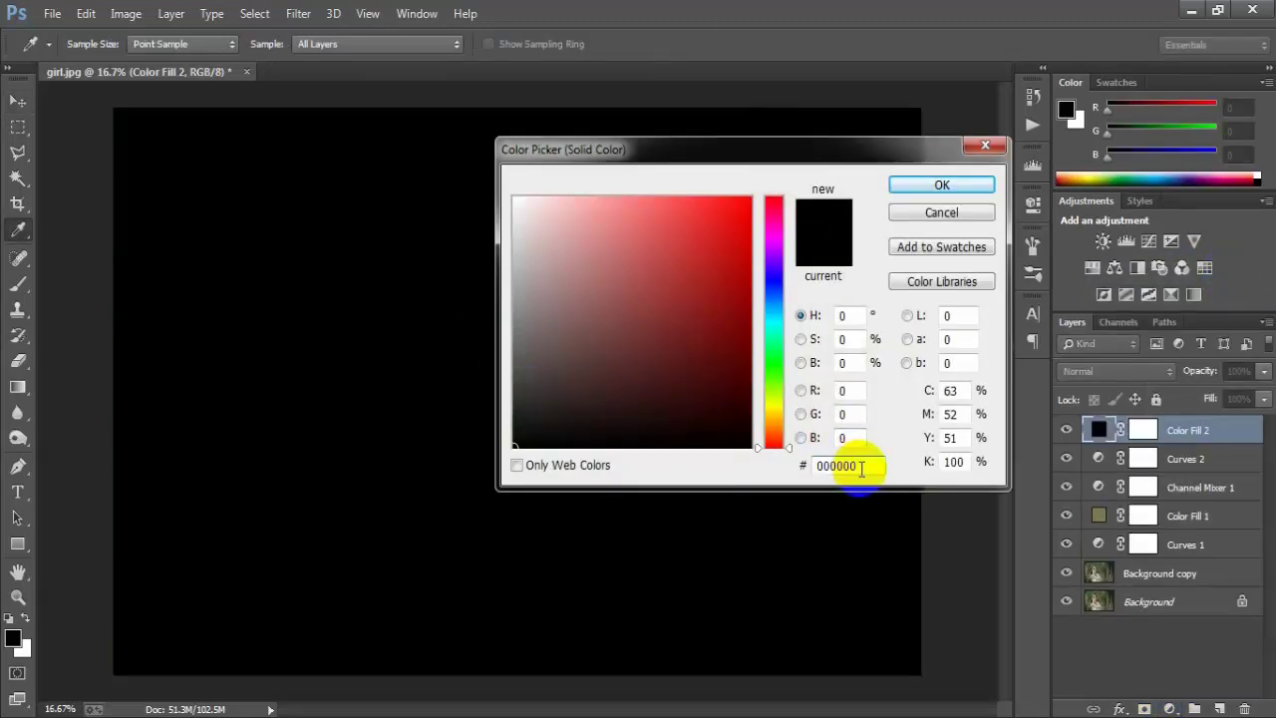
{"action": "left_click_drag", "start_coordinate": [861, 467], "coordinate": [686, 474]}
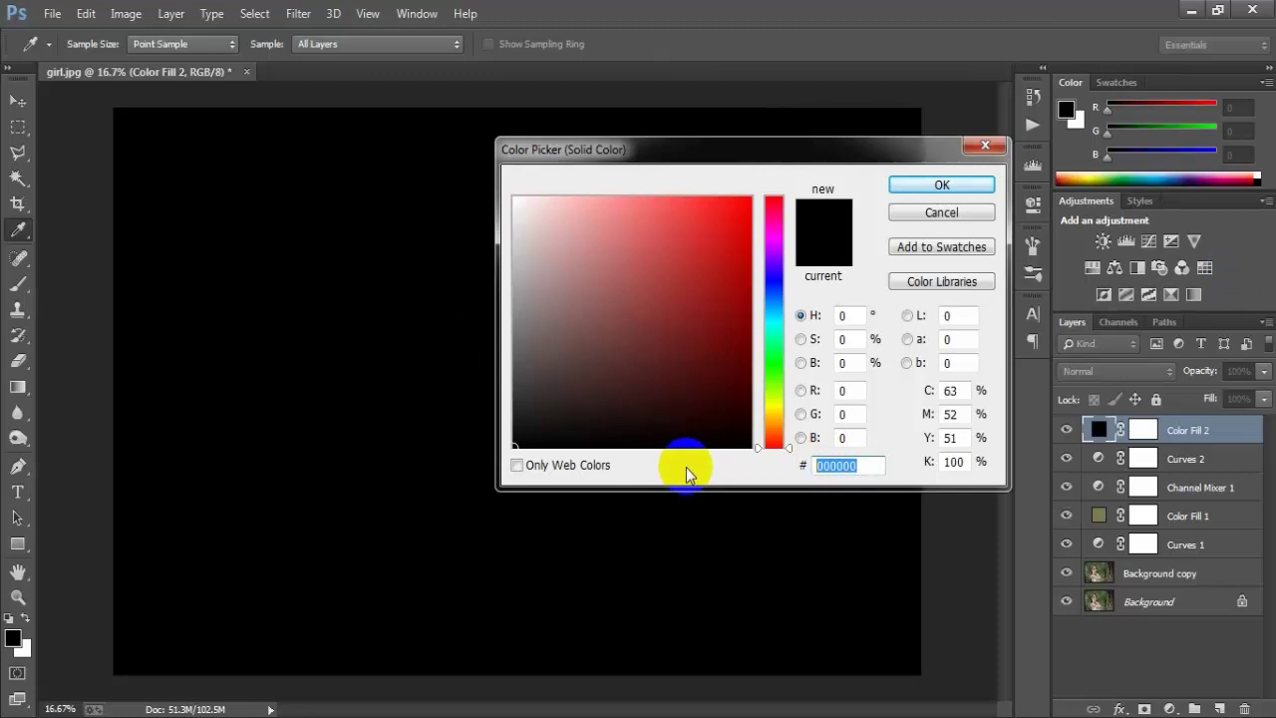
{"action": "type", "text": "63"}
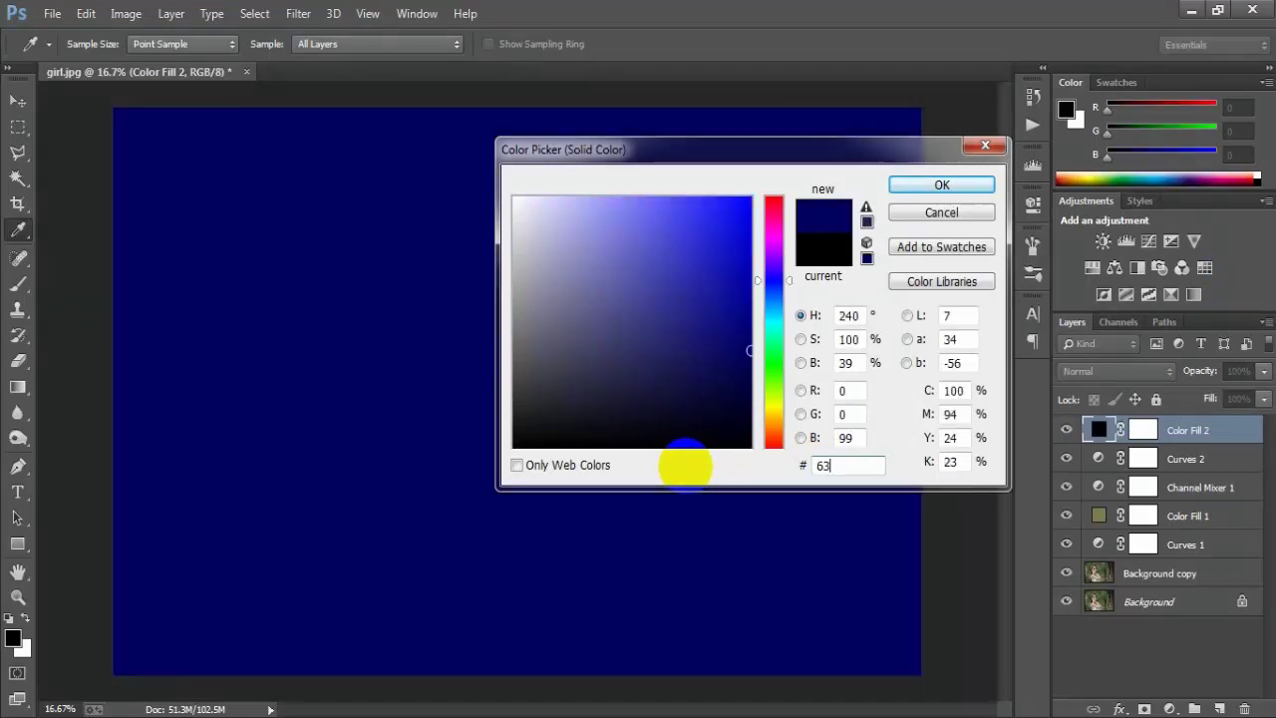
{"action": "type", "text": "6f"}
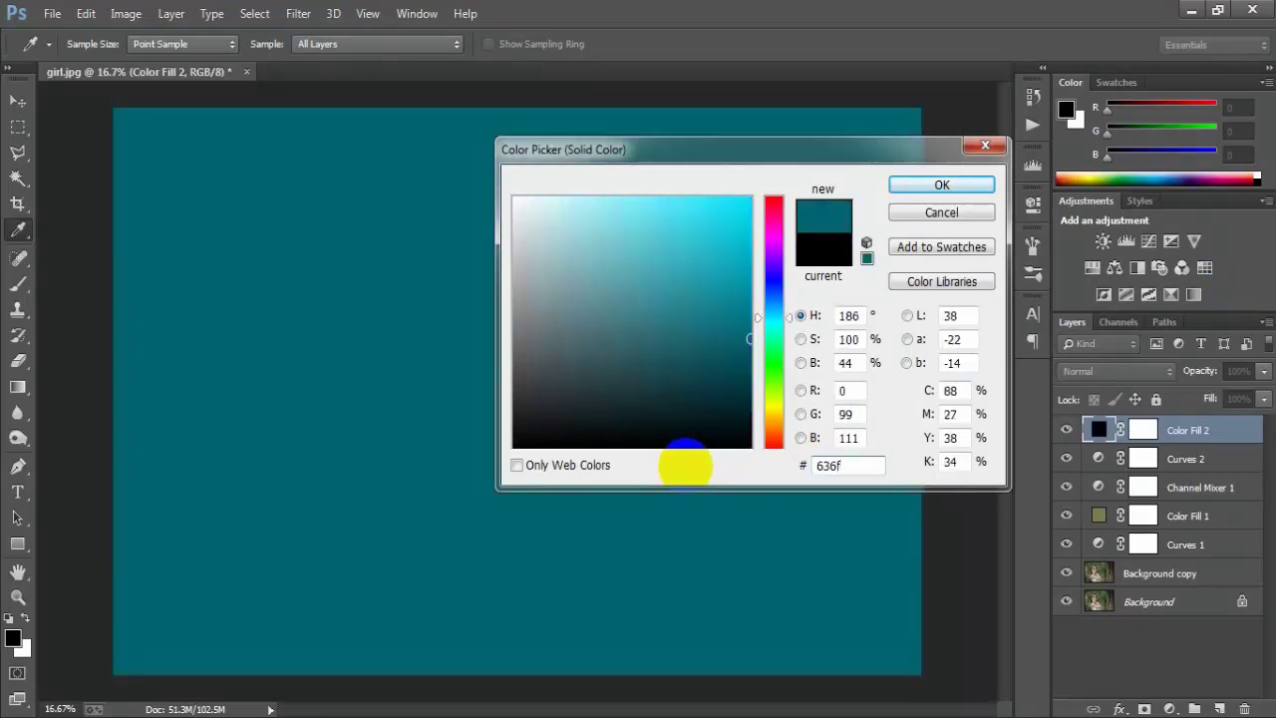
{"action": "type", "text": "76"}
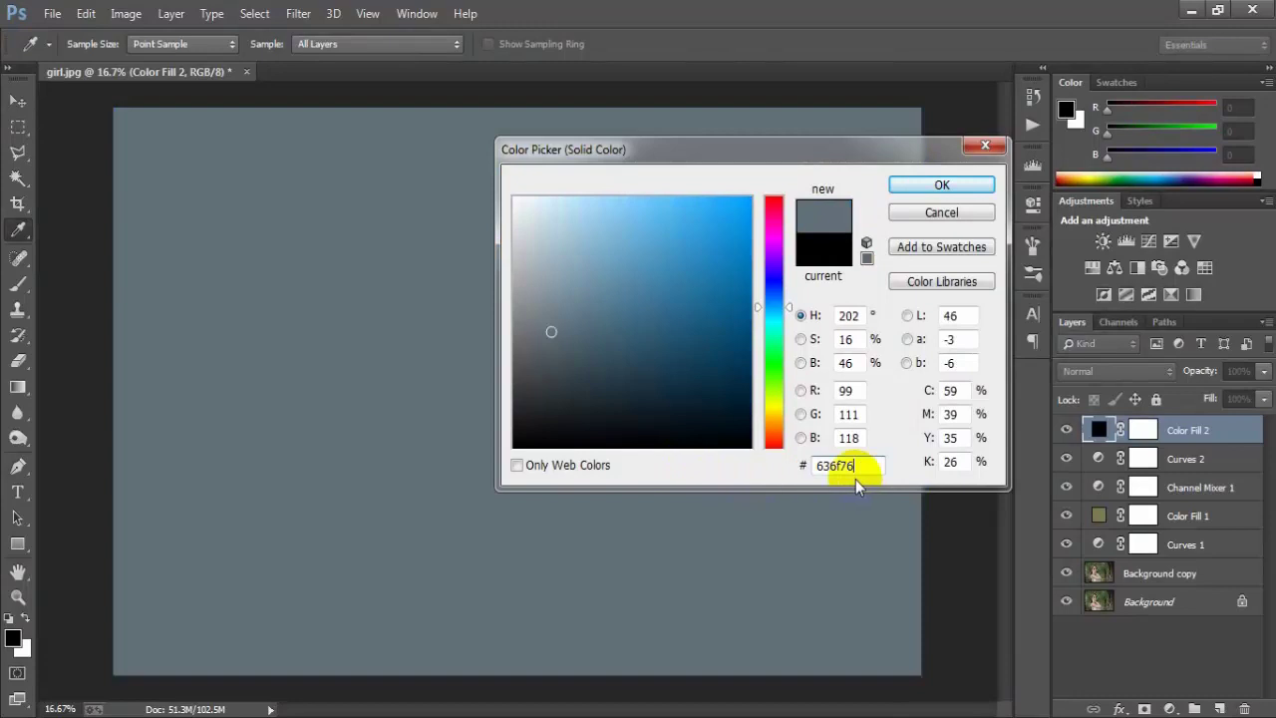
{"action": "double_click", "coordinate": [842, 465]}
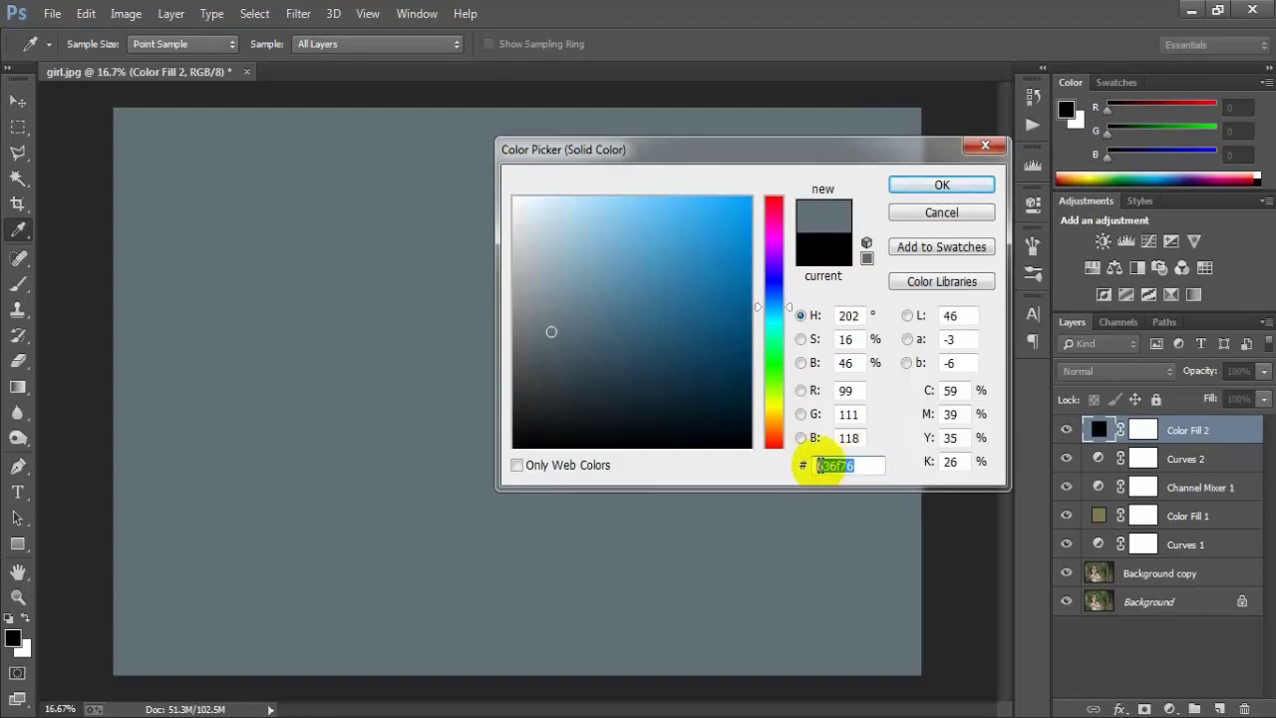
{"action": "left_click", "coordinate": [946, 185]}
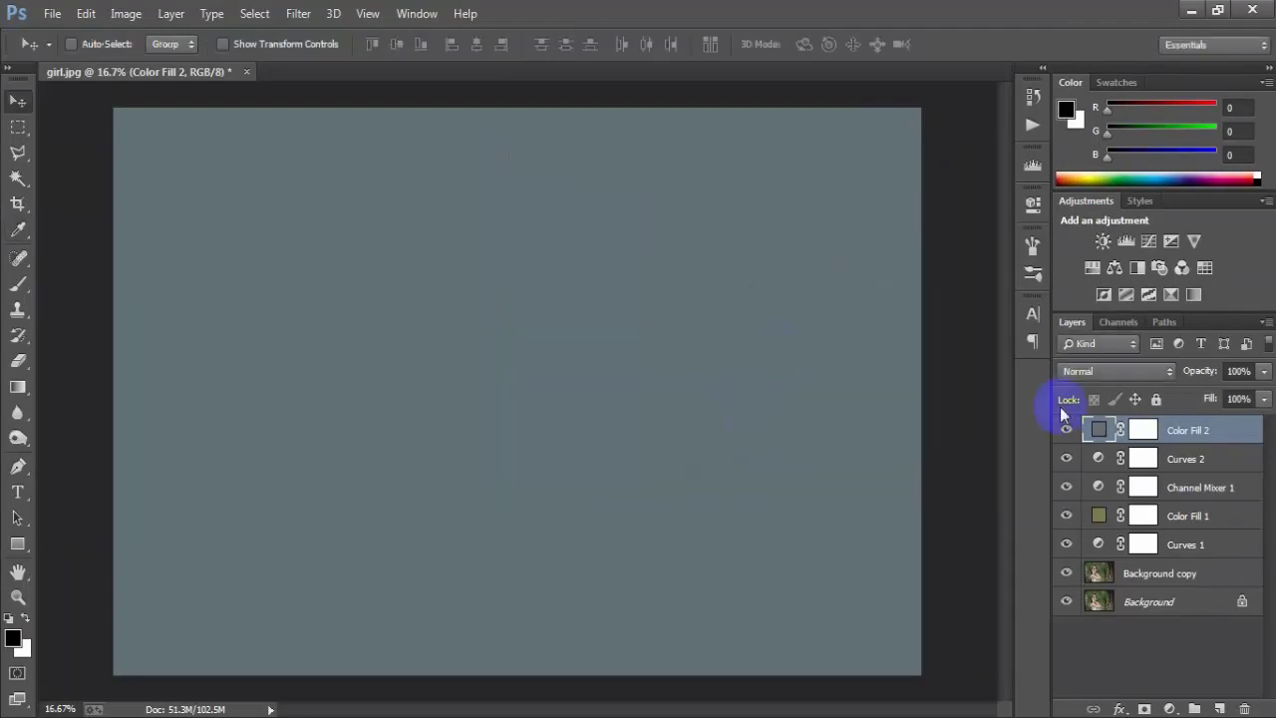
Step: Blend Color Fill 2 in Lighten mode at 30% opacity and compare it on and off
{"action": "left_click", "coordinate": [1116, 373]}
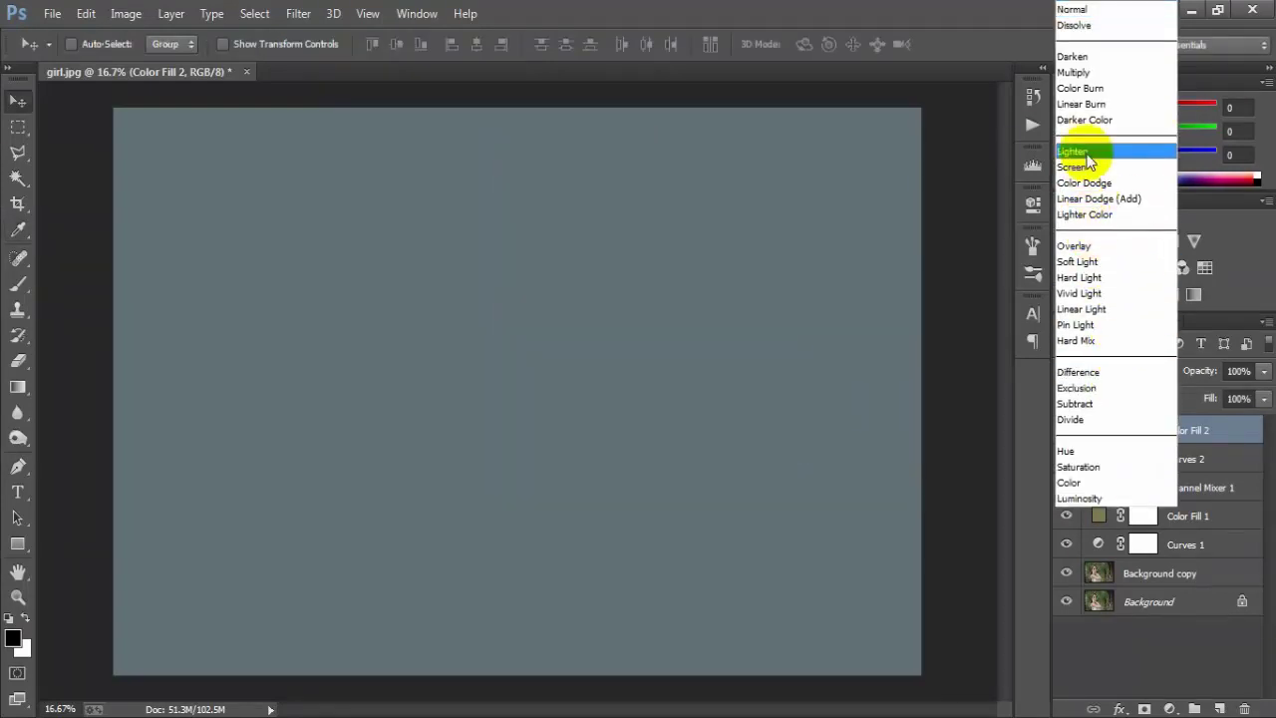
{"action": "left_click", "coordinate": [1144, 159]}
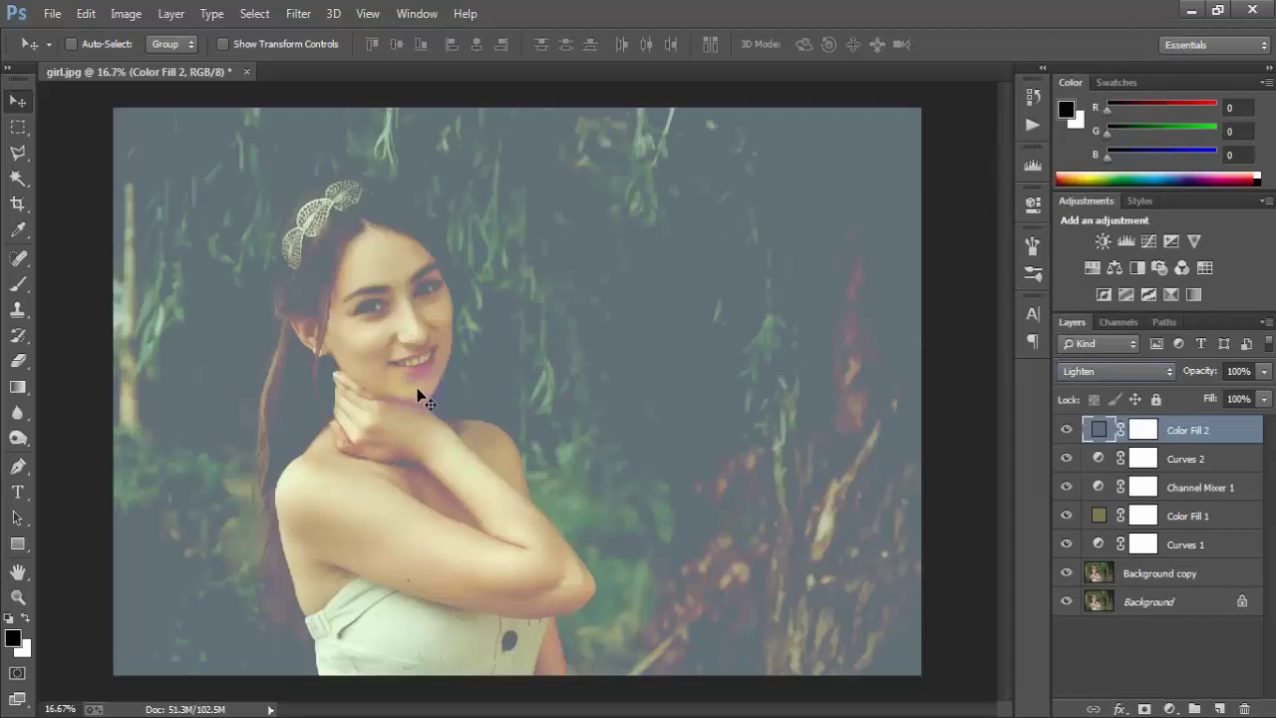
{"action": "left_click", "coordinate": [1263, 371]}
{"action": "left_click_drag", "start_coordinate": [1262, 395], "coordinate": [1207, 394]}
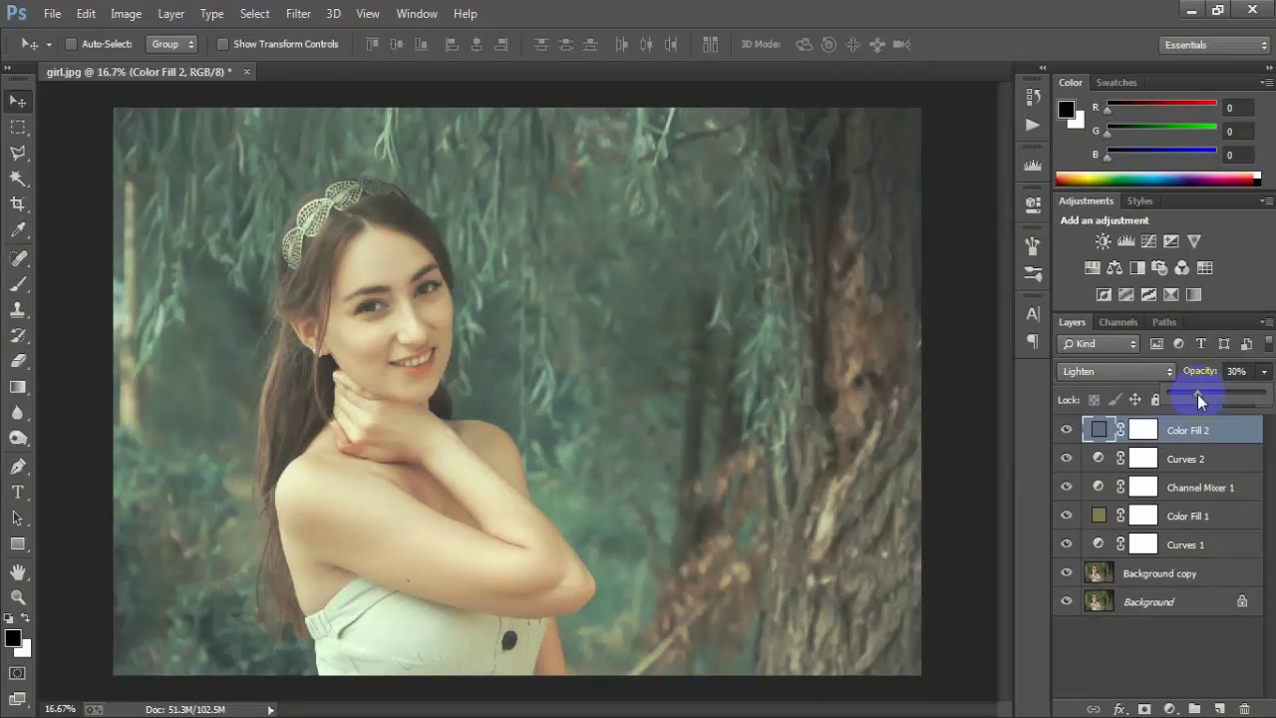
{"action": "left_click", "coordinate": [987, 440]}
{"action": "left_click", "coordinate": [1066, 429]}
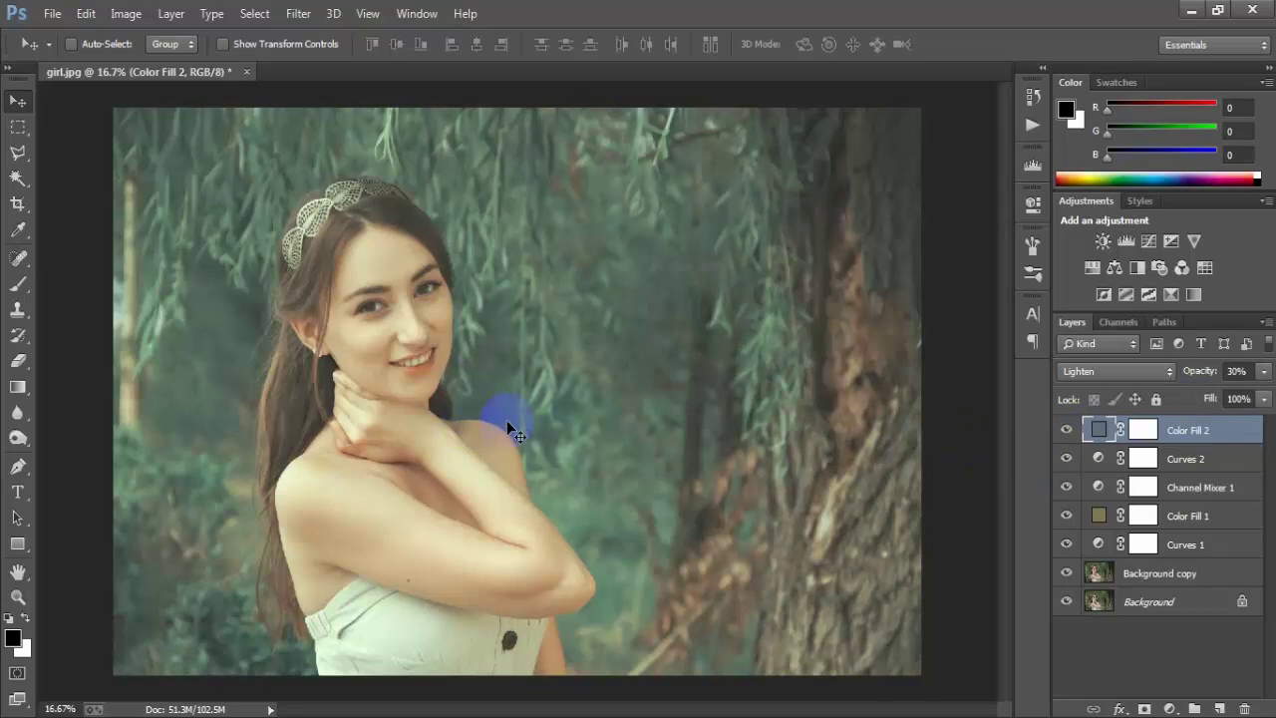
{"action": "left_click", "coordinate": [1171, 709]}
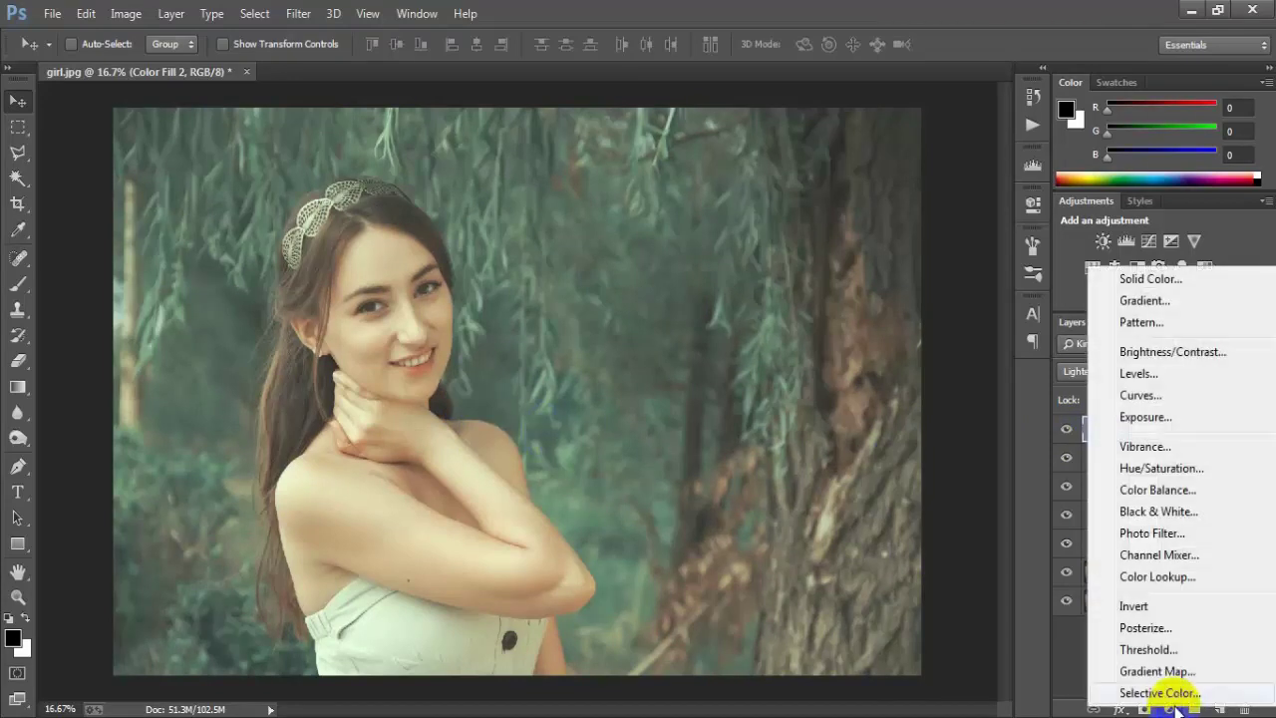
Step: Add a Gradient Fill layer set to Radial, angle 30°, scale 300%, reversed
{"action": "left_click", "coordinate": [1261, 302]}
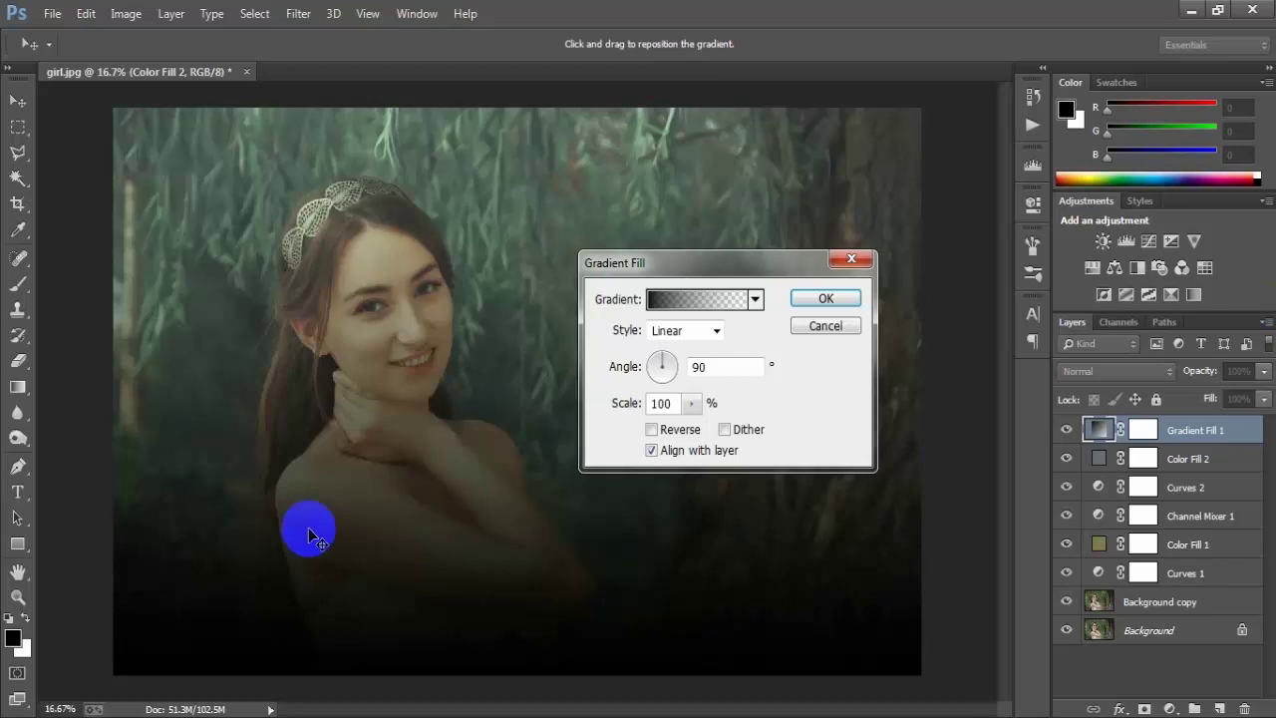
{"action": "left_click", "coordinate": [715, 330]}
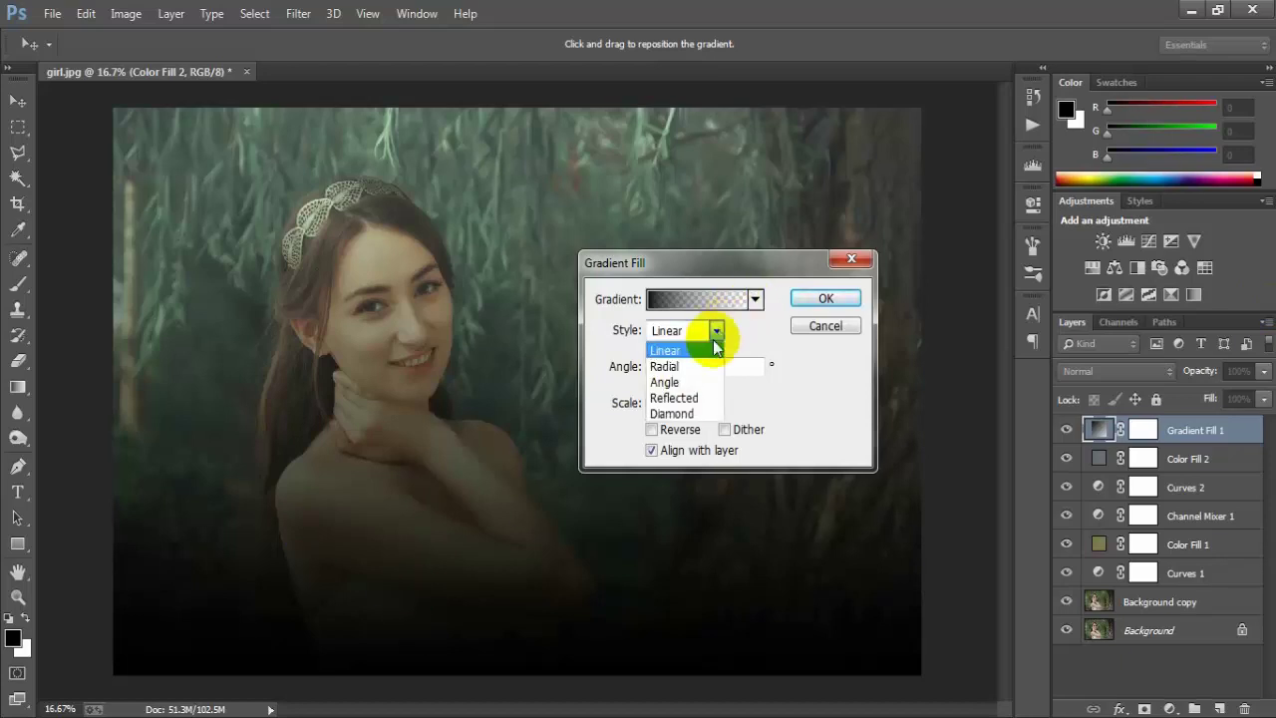
{"action": "left_click", "coordinate": [692, 366]}
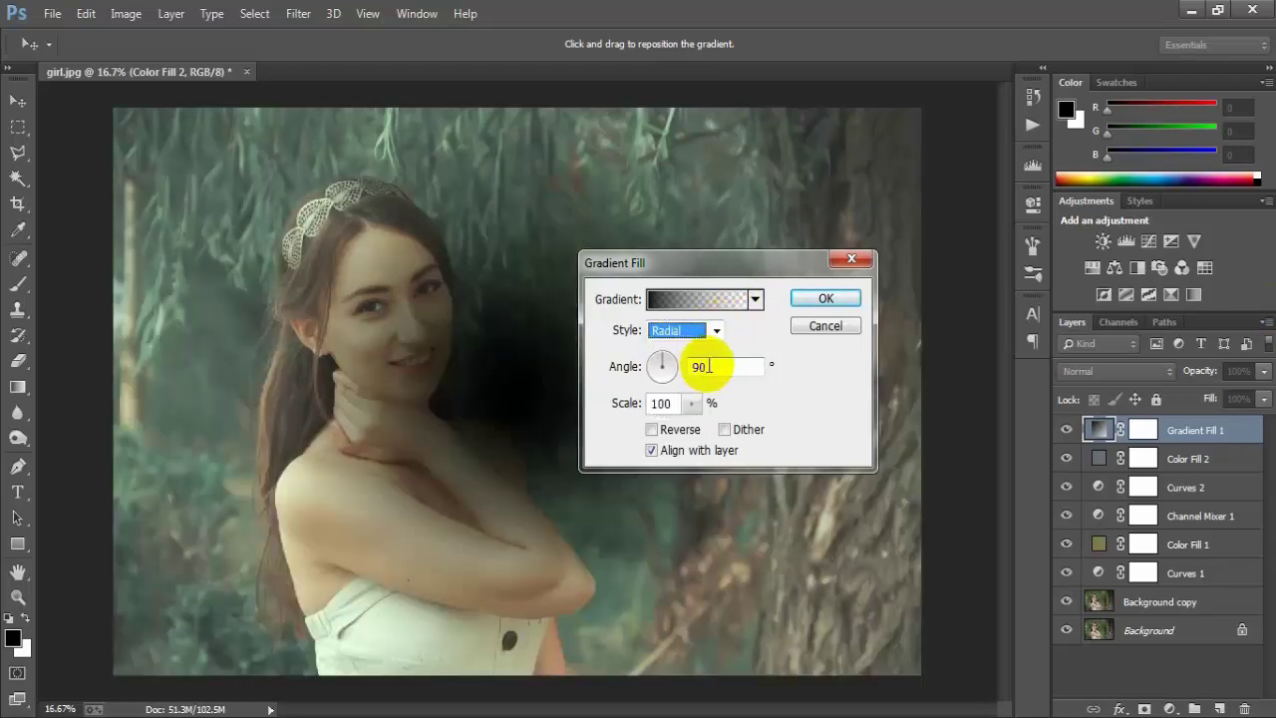
{"action": "type", "text": "3"}
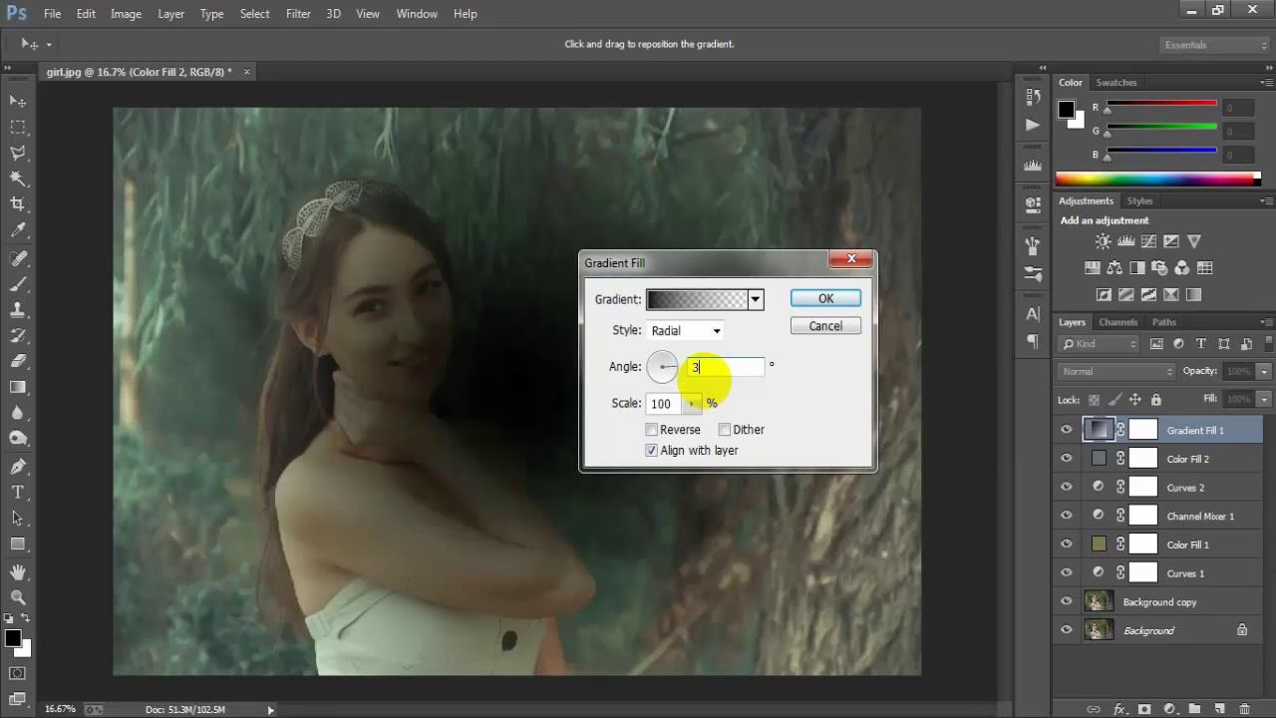
{"action": "type", "text": "0"}
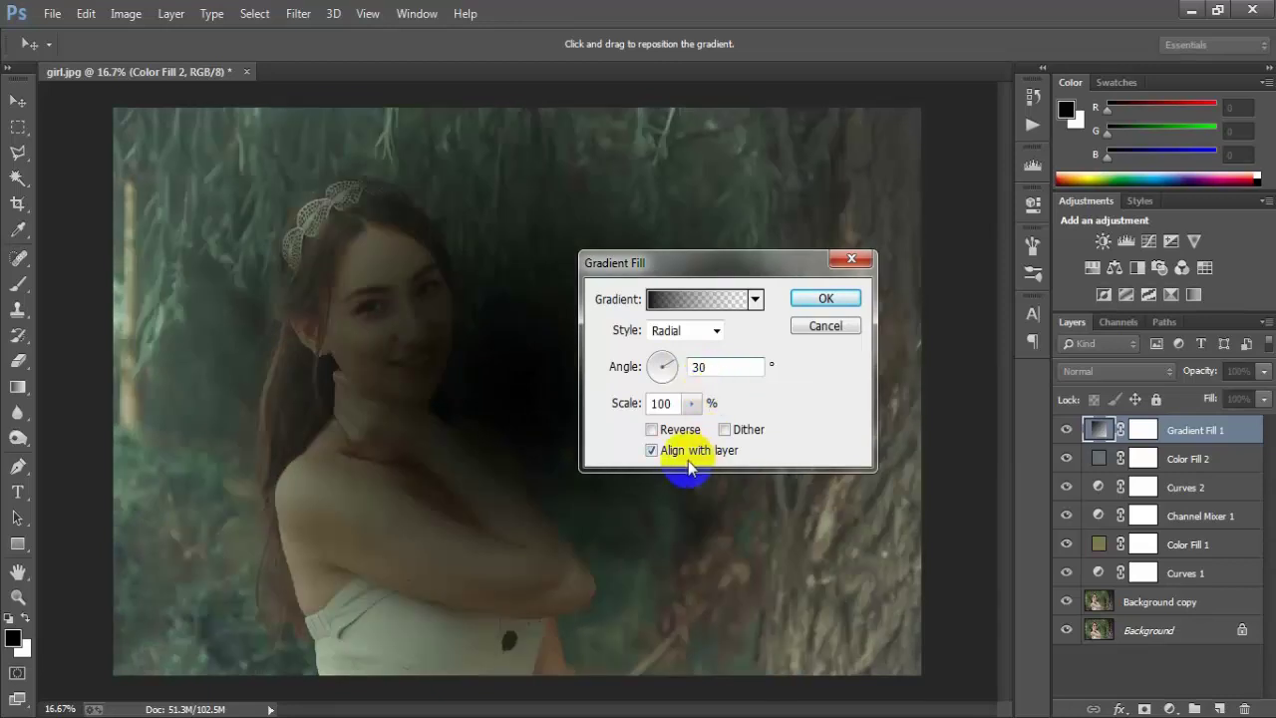
{"action": "double_click", "coordinate": [662, 402]}
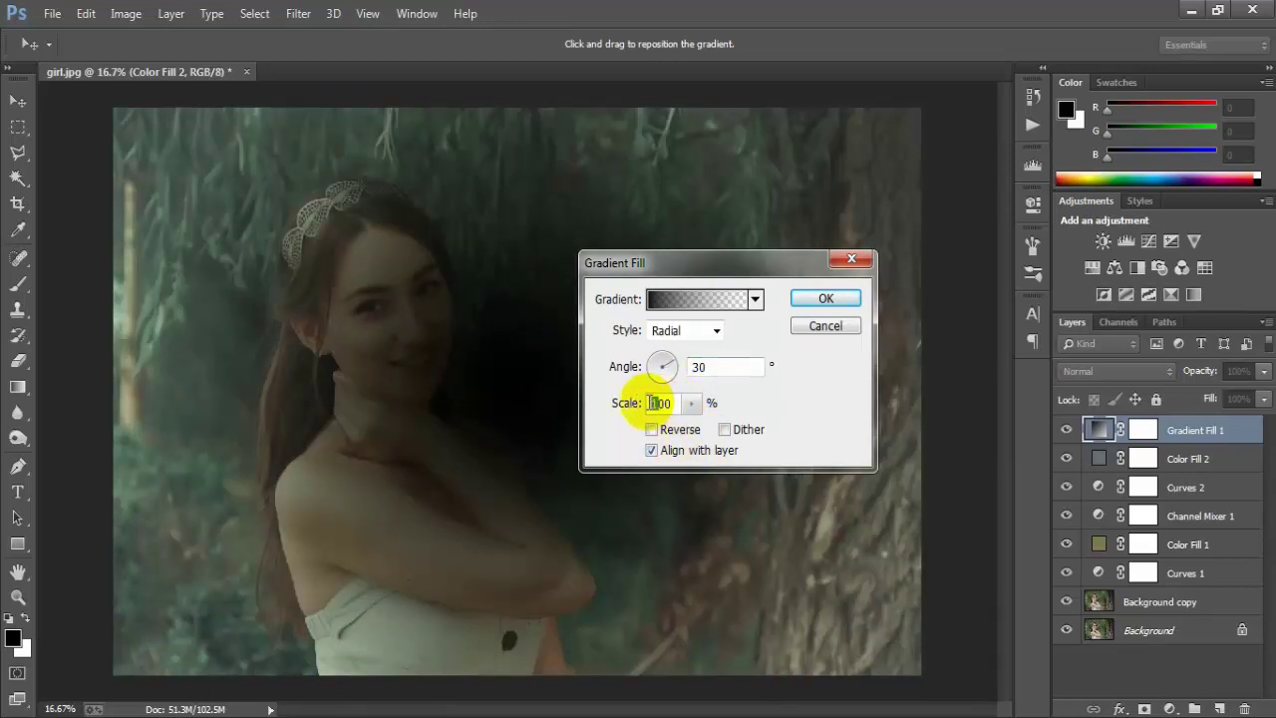
{"action": "type", "text": "3"}
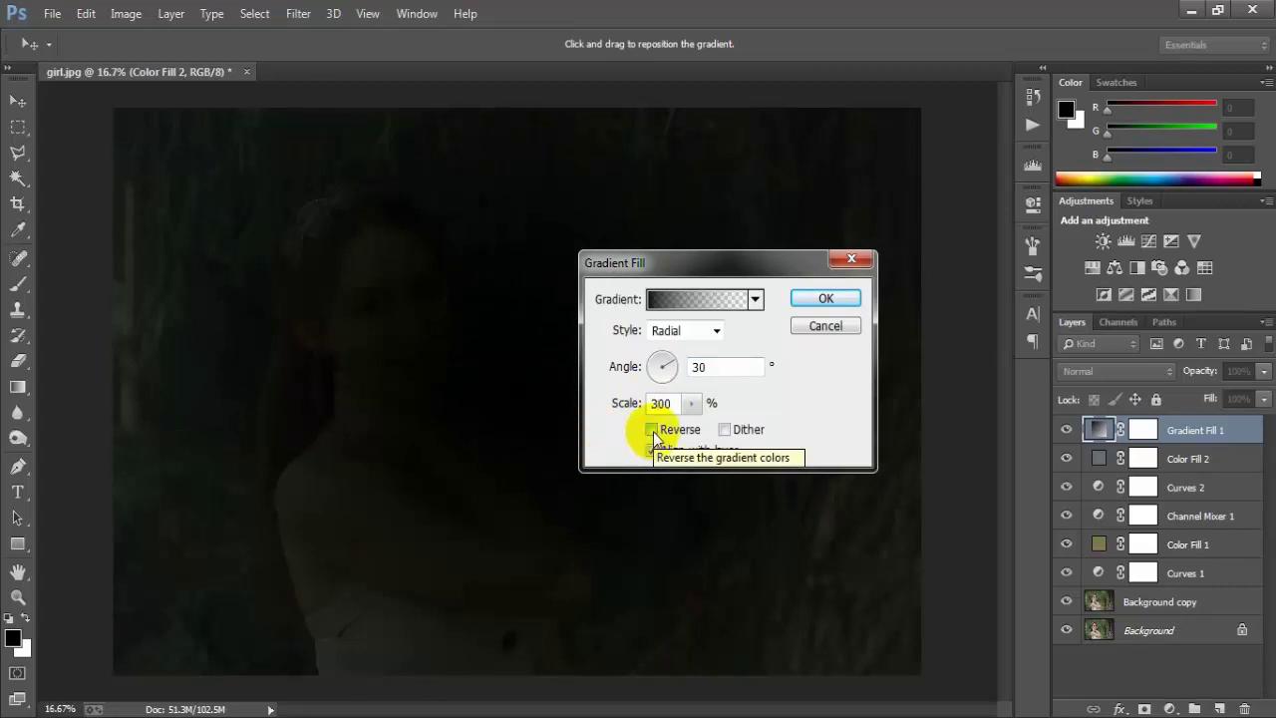
{"action": "left_click", "coordinate": [651, 428]}
Step: Shift the radial gradient's centre up and right, commit it, and compare visibility
{"action": "left_click_drag", "start_coordinate": [707, 264], "coordinate": [860, 270]}
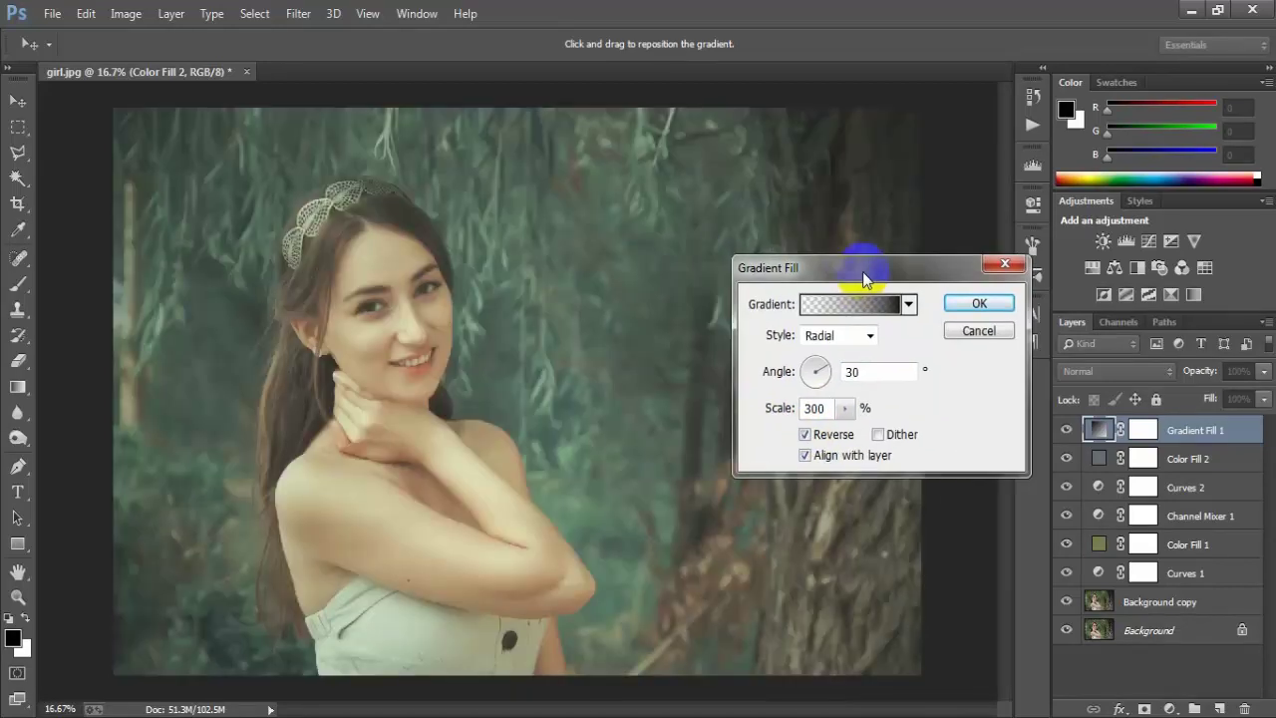
{"action": "left_click_drag", "start_coordinate": [549, 348], "coordinate": [599, 315]}
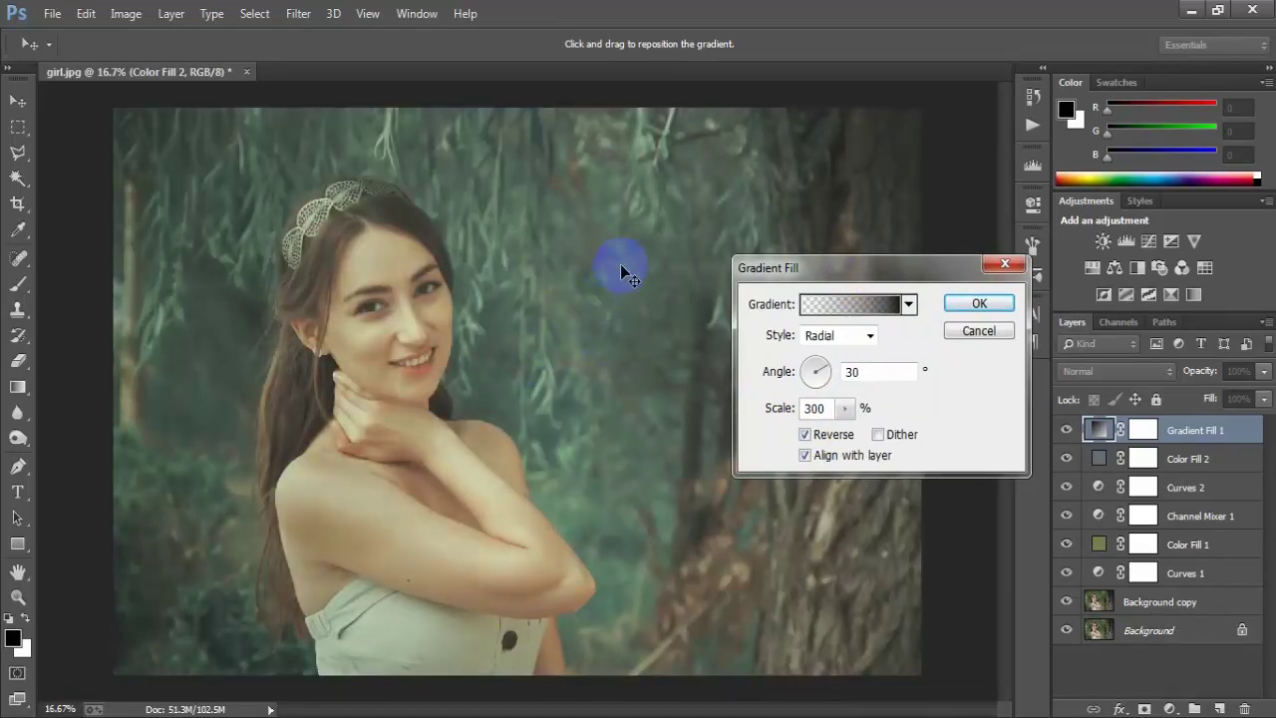
{"action": "left_click", "coordinate": [976, 305]}
{"action": "left_click", "coordinate": [1066, 431]}
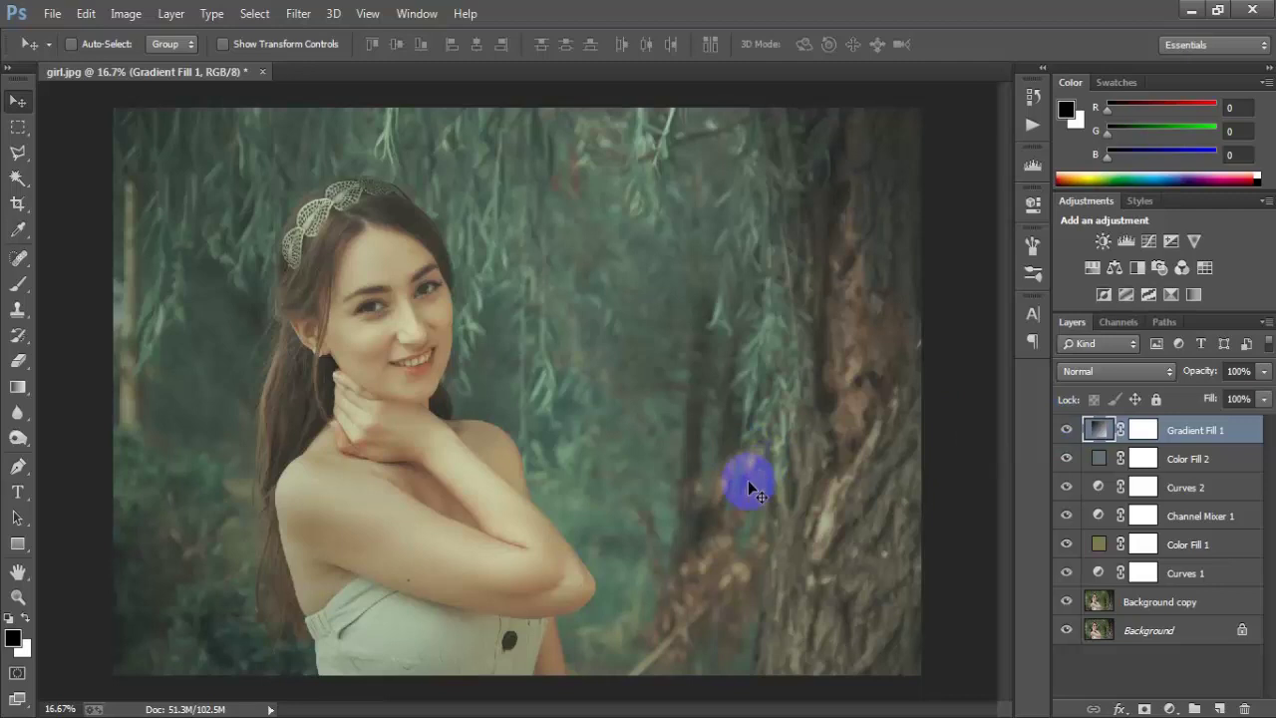
Step: Set Gradient Fill 1's blend mode to Overlay and toggle its visibility to compare
{"action": "left_click", "coordinate": [1125, 371]}
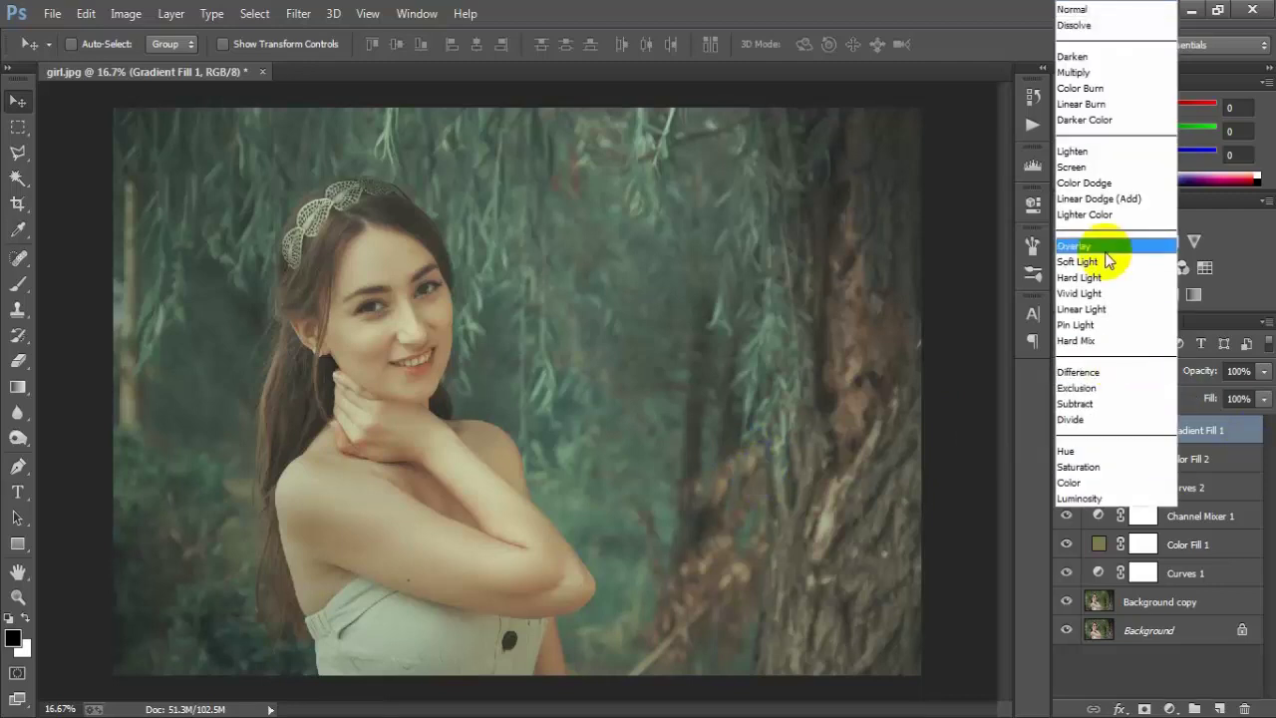
{"action": "left_click", "coordinate": [1147, 247]}
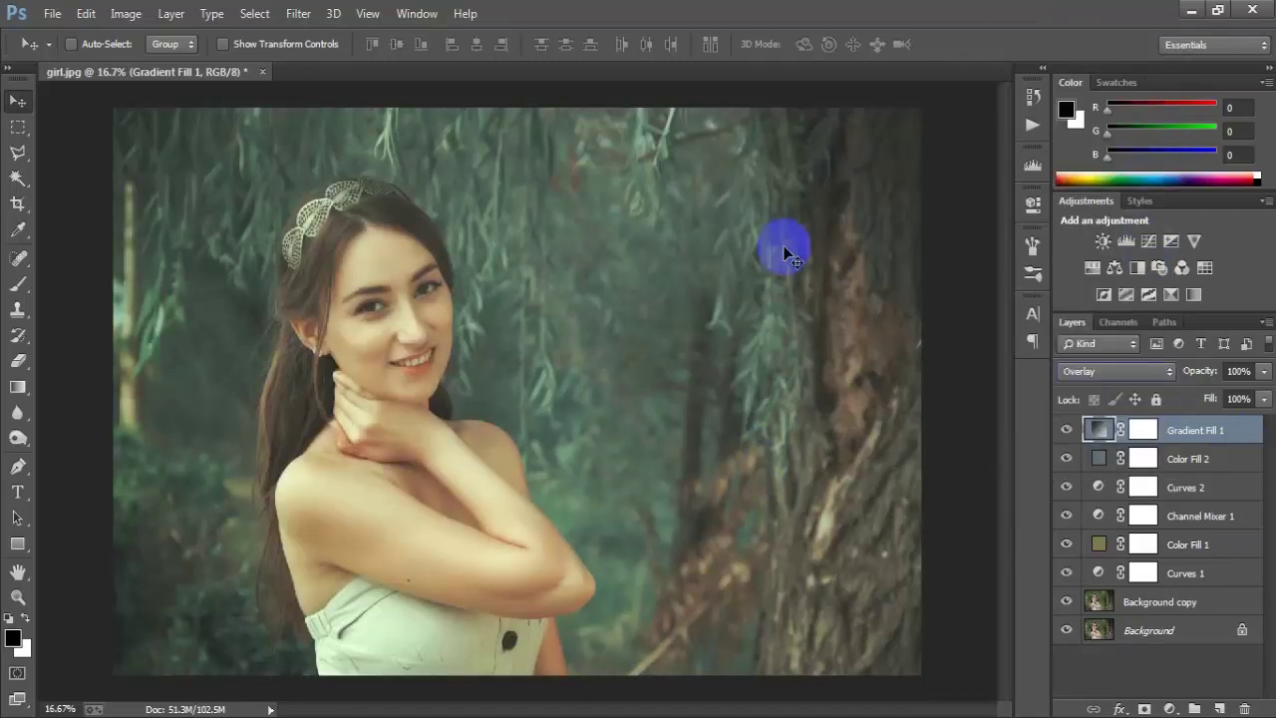
{"action": "left_click", "coordinate": [1065, 429]}
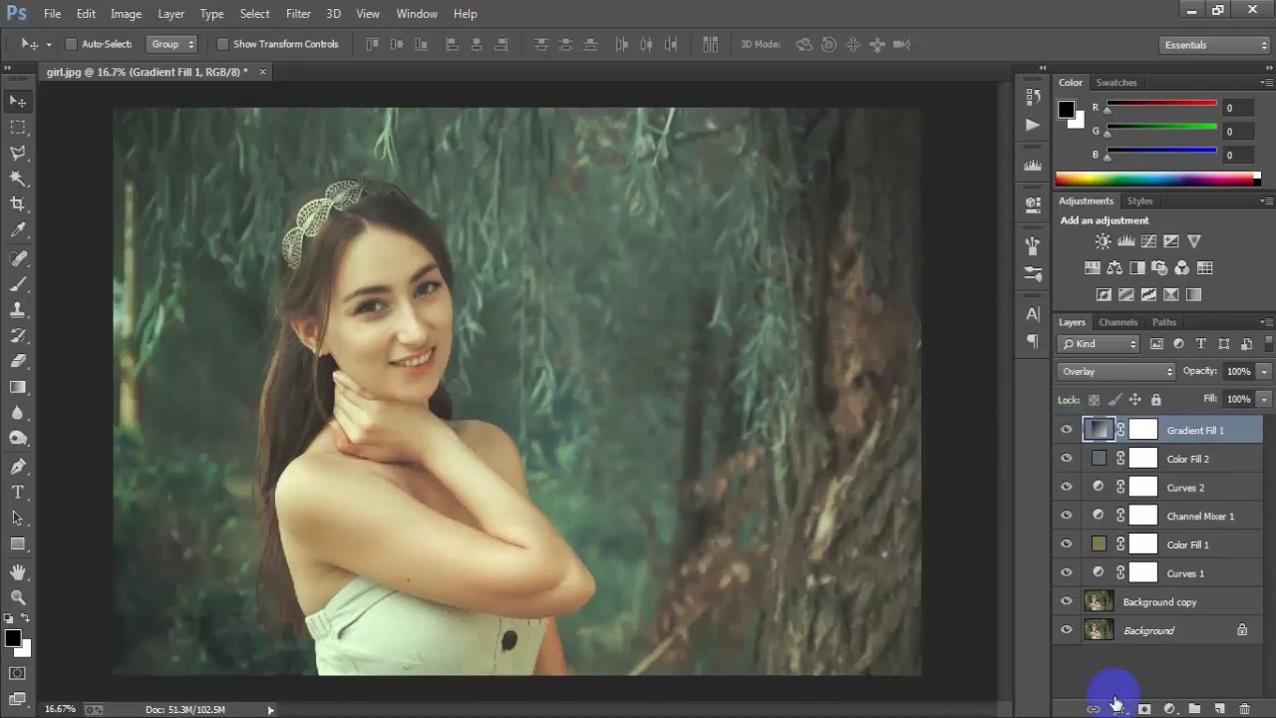
Step: Add a Vibrance 1 adjustment layer with Vibrance 30 and Saturation 10
{"action": "left_click", "coordinate": [1171, 709]}
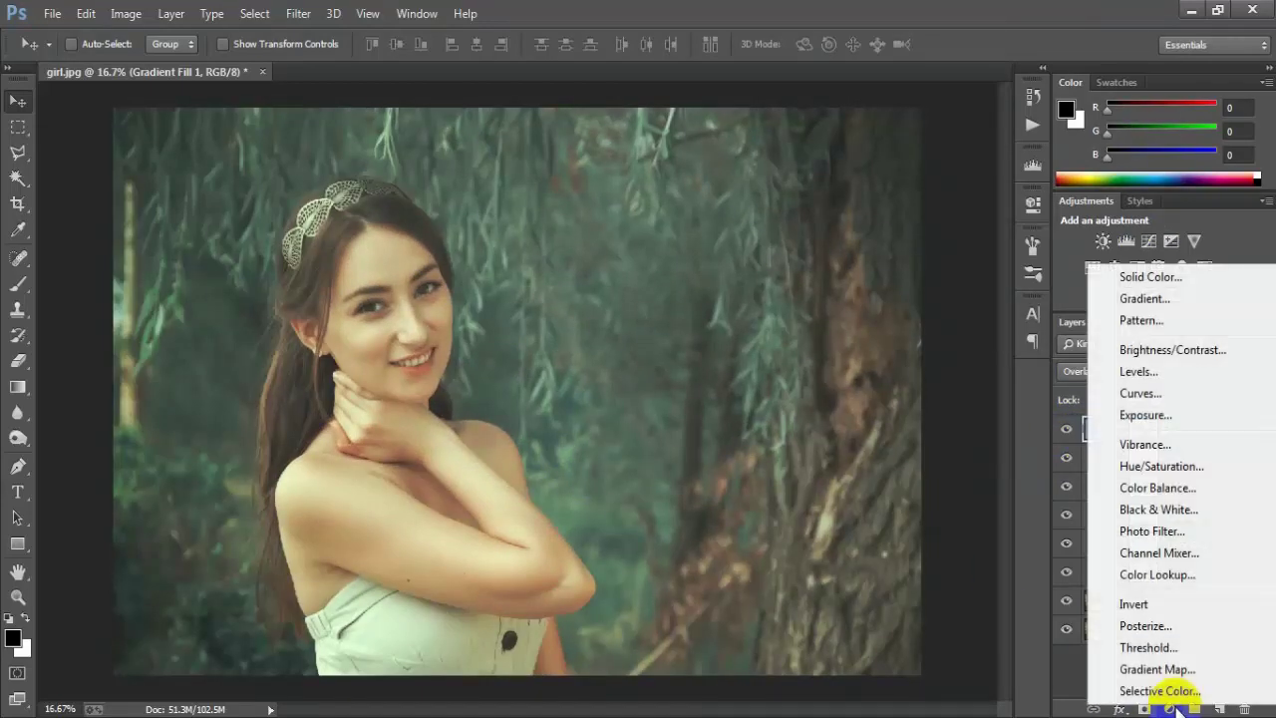
{"action": "left_click", "coordinate": [1234, 444]}
{"action": "left_click", "coordinate": [972, 251]}
{"action": "type", "text": "30"}
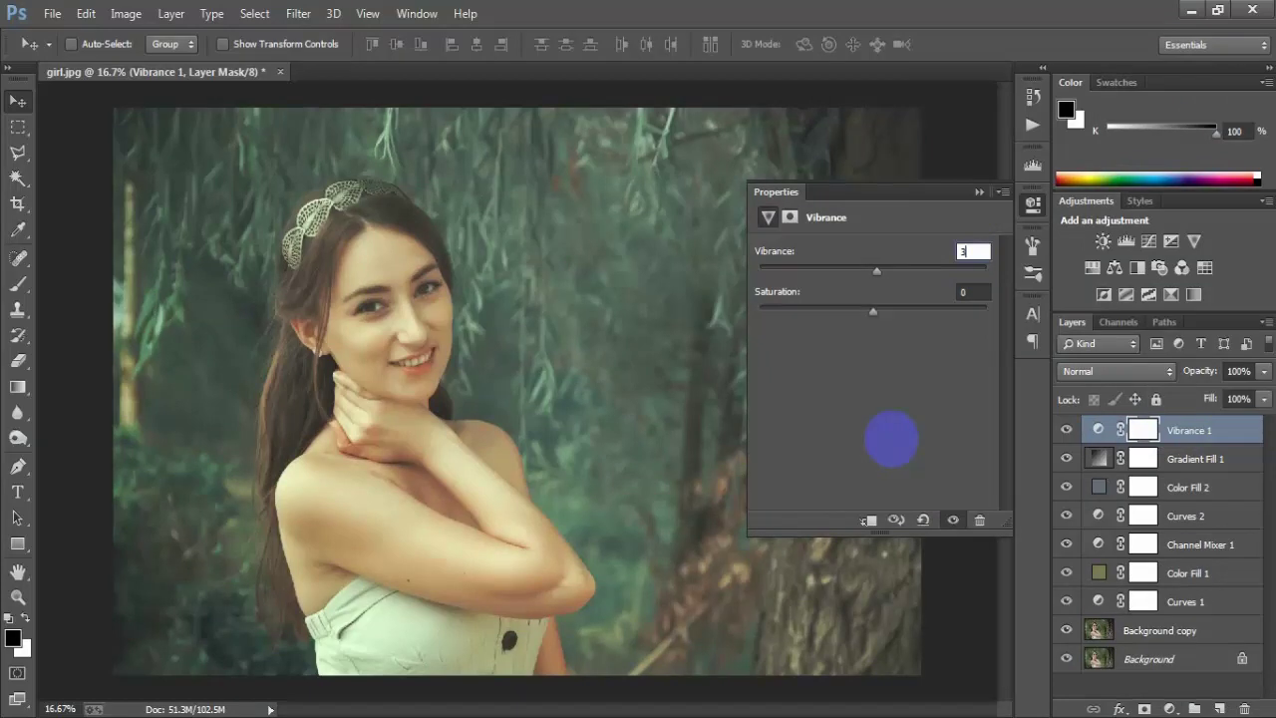
{"action": "left_click", "coordinate": [972, 292]}
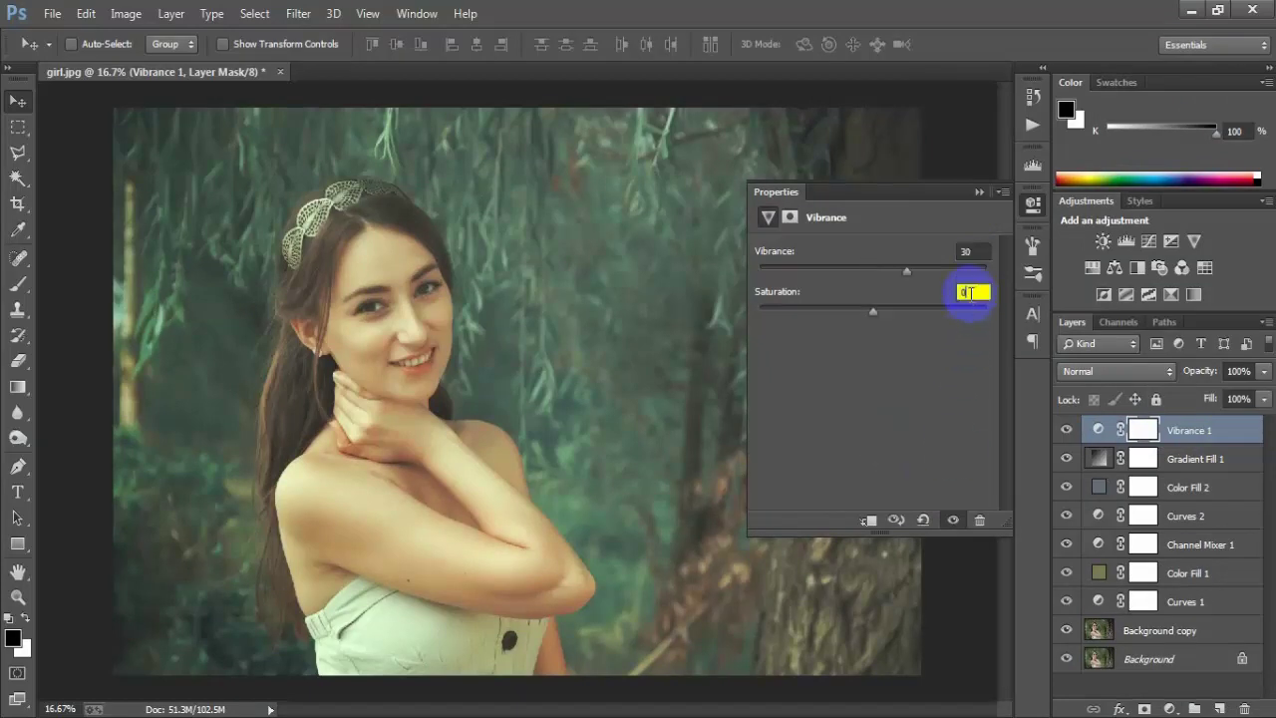
{"action": "type", "text": "10"}
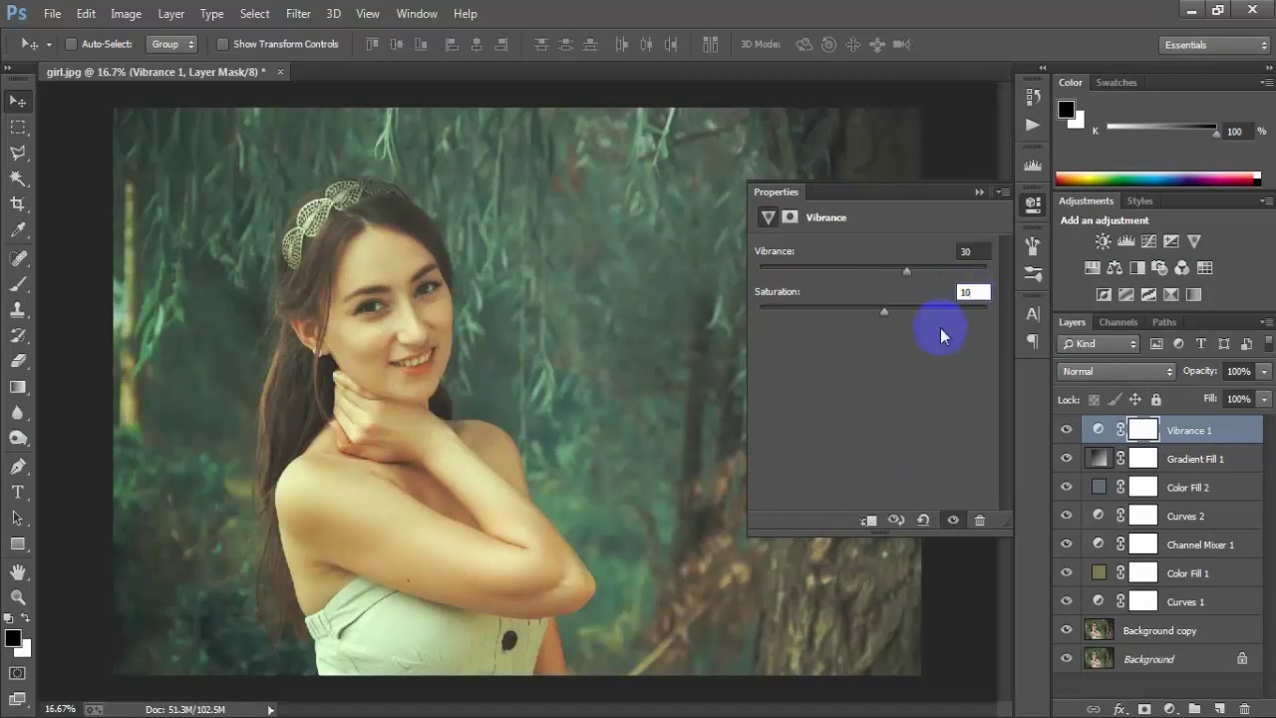
{"action": "left_click", "coordinate": [1067, 430]}
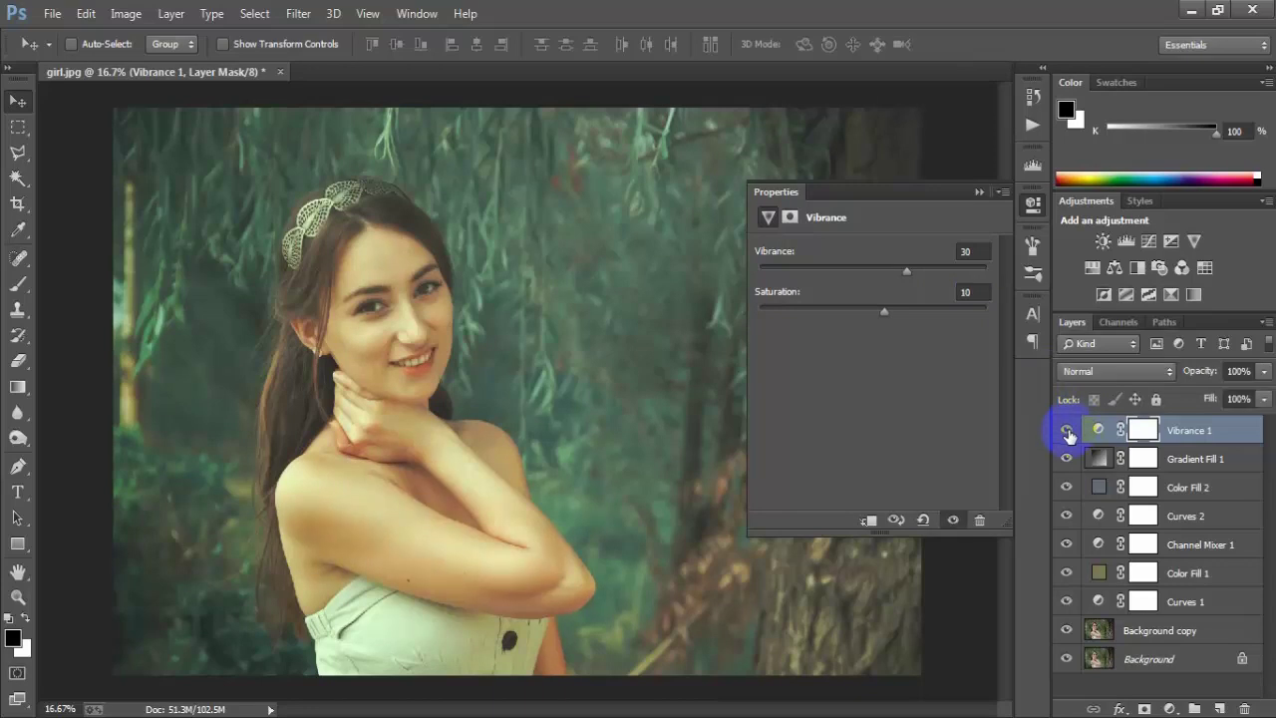
{"action": "left_click", "coordinate": [1032, 204]}
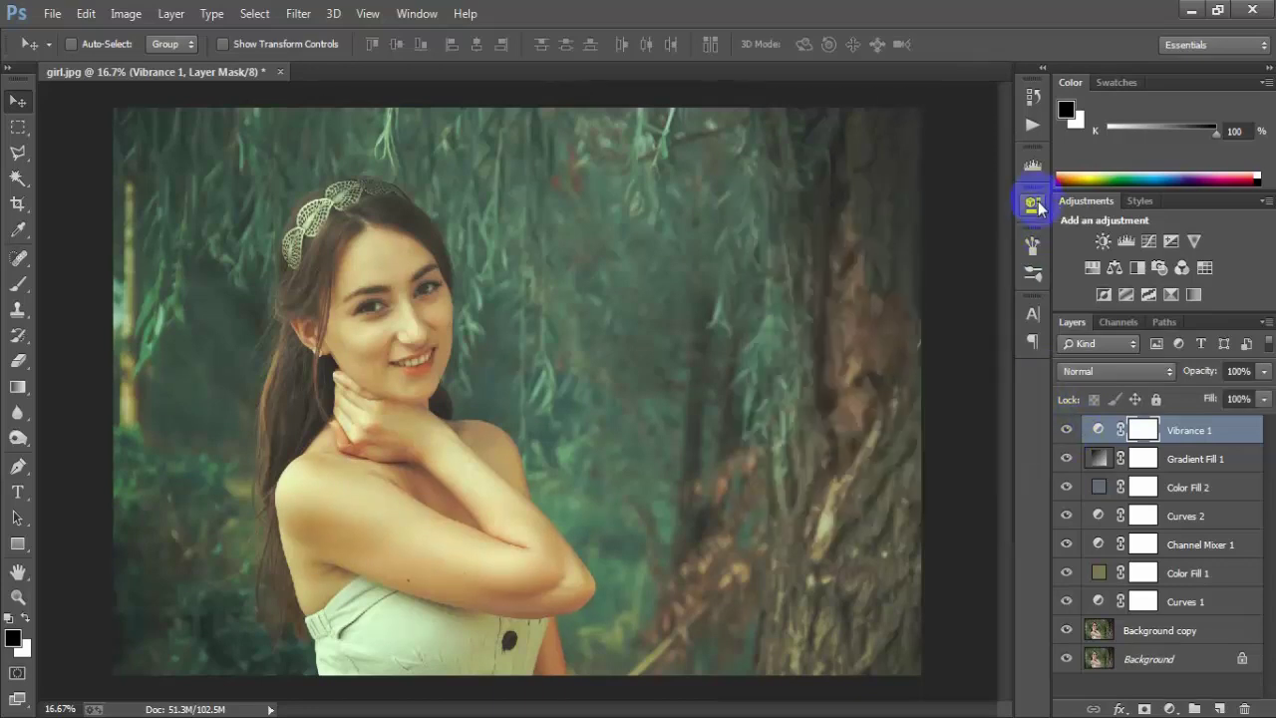
Step: Group Vibrance 1 through Curves 1 into Group 1 and toggle it to compare
{"action": "left_click", "coordinate": [1200, 464], "text": "shift"}
{"action": "left_click", "coordinate": [1194, 487], "text": "shift"}
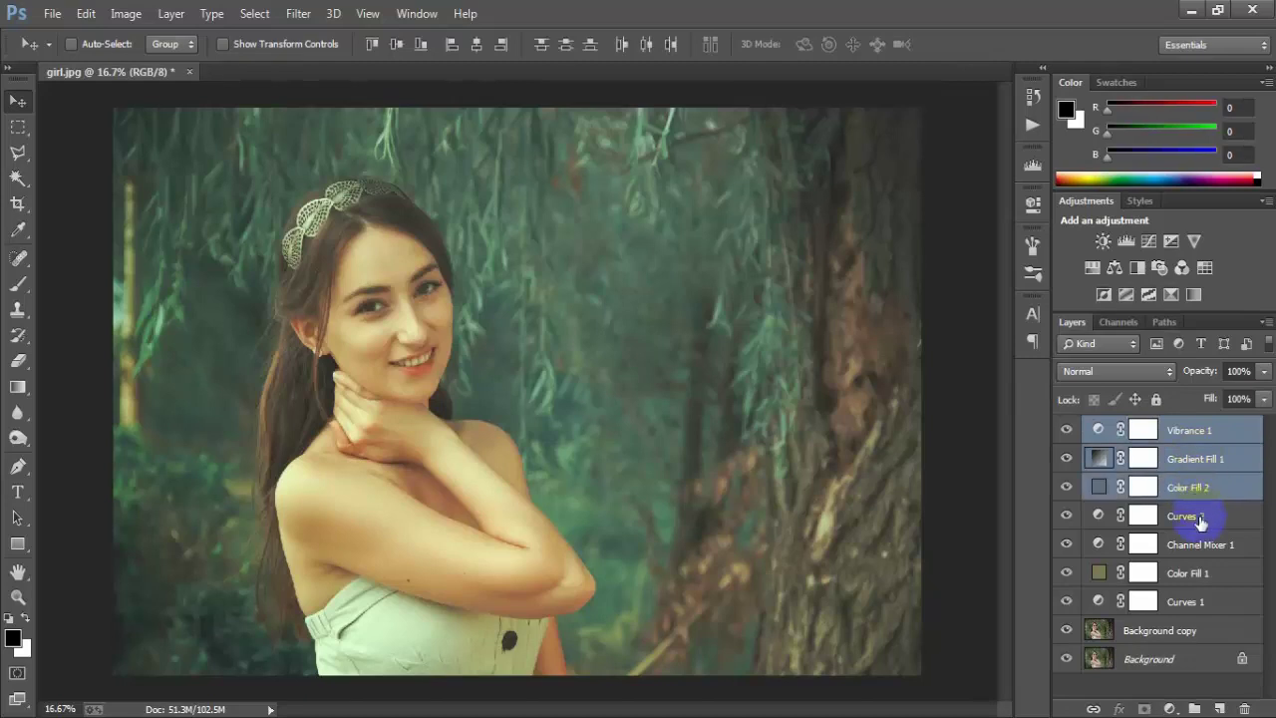
{"action": "left_click", "coordinate": [1194, 515], "text": "shift"}
{"action": "left_click", "coordinate": [1201, 544], "text": "shift"}
{"action": "left_click", "coordinate": [1213, 580], "text": "shift"}
{"action": "left_click", "coordinate": [1210, 603], "text": "shift"}
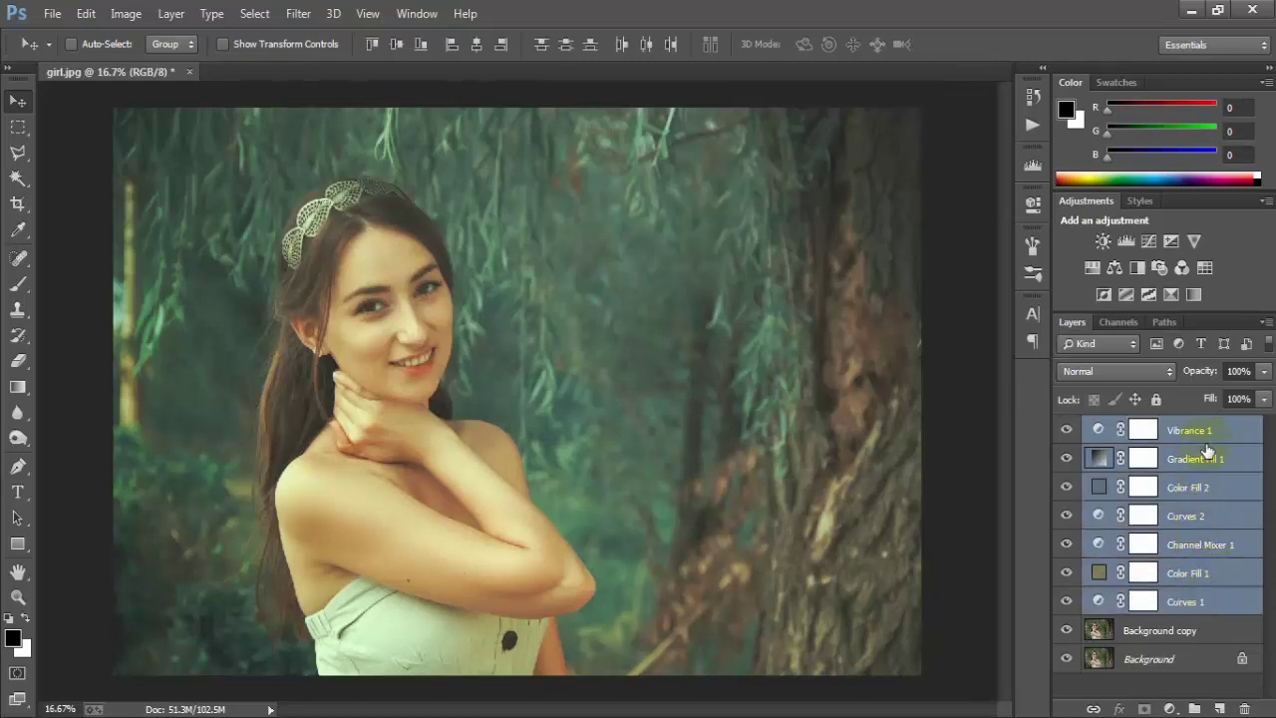
{"action": "right_click", "coordinate": [1197, 497]}
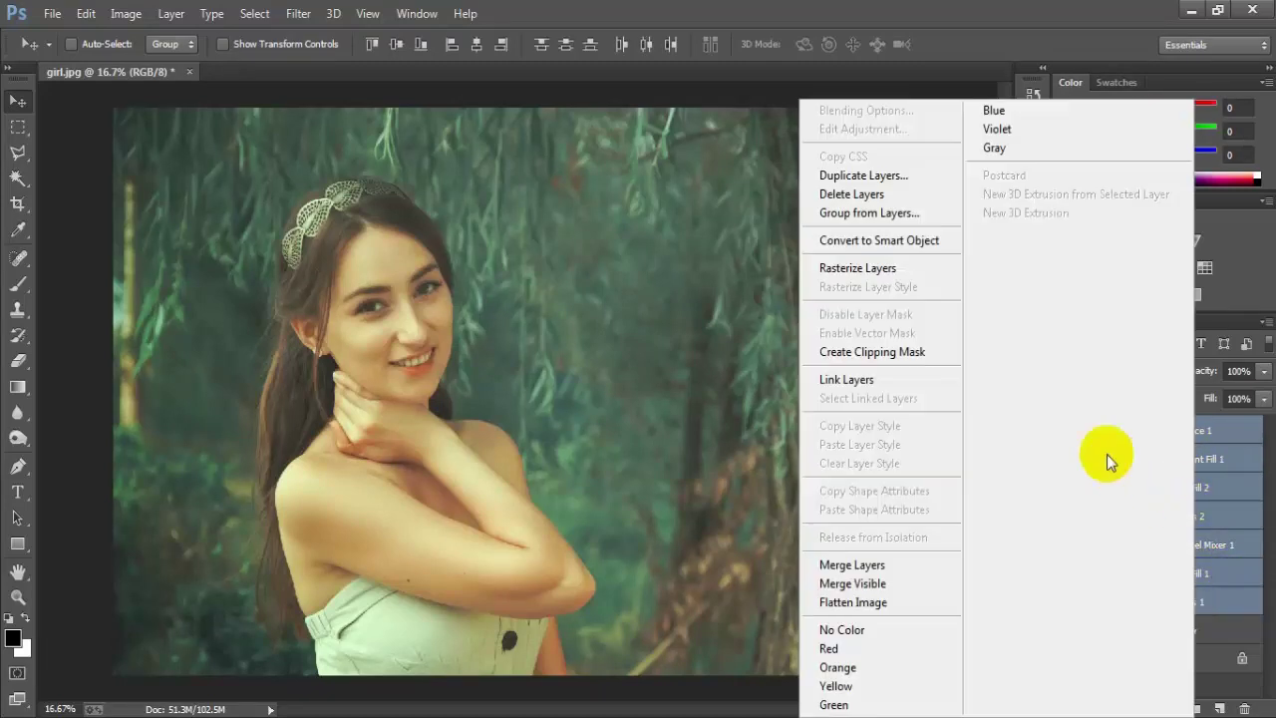
{"action": "left_click", "coordinate": [938, 213]}
{"action": "left_click", "coordinate": [810, 240]}
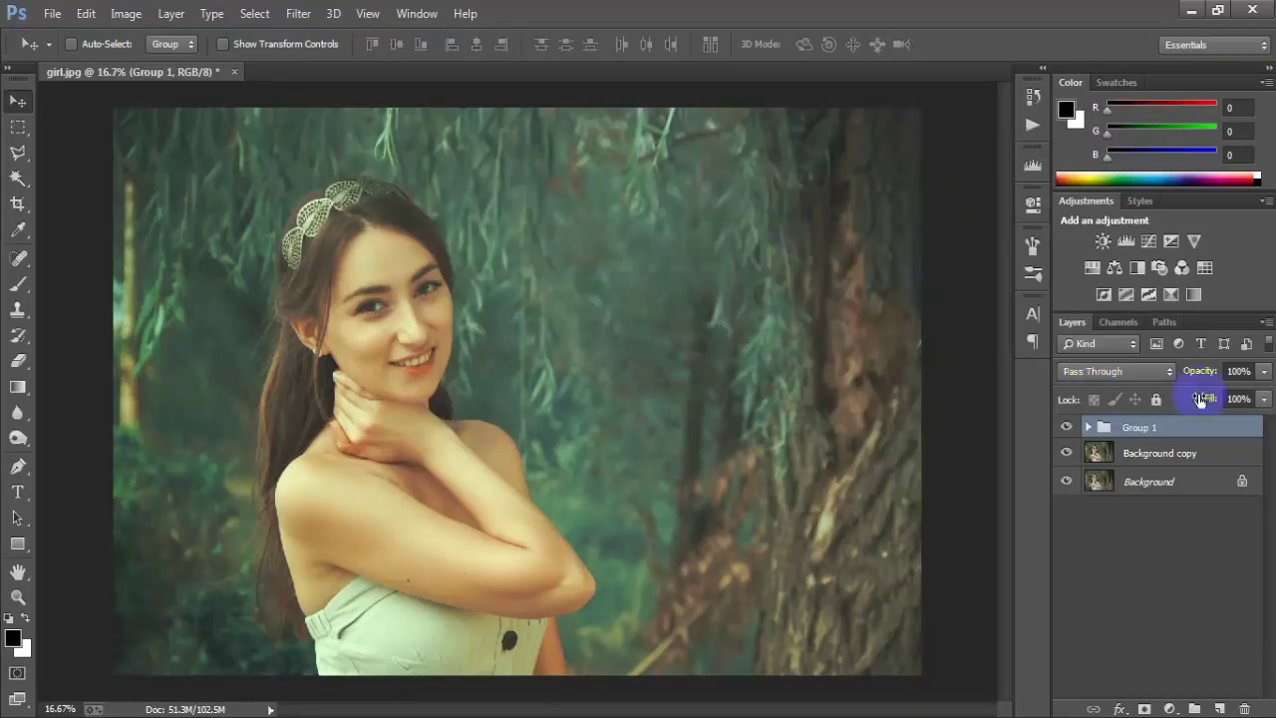
{"action": "left_click", "coordinate": [1066, 427]}
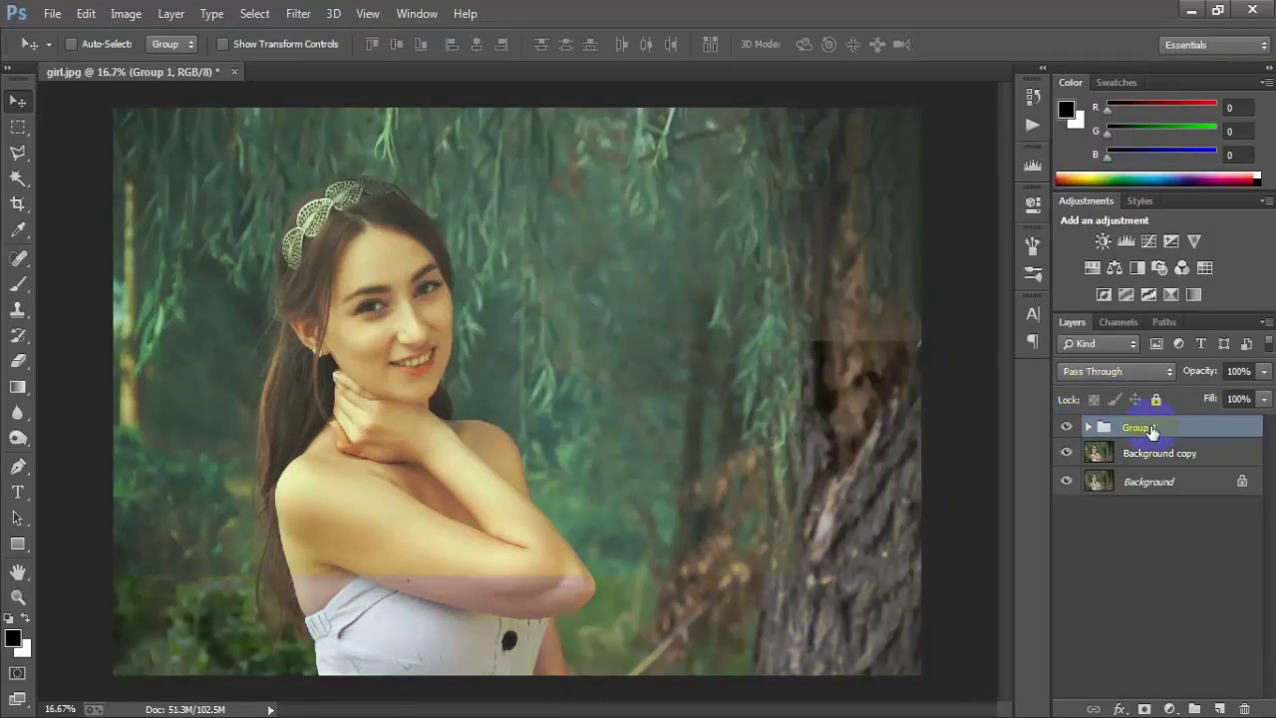
Step: Duplicate Group 1 as Group 1 copy and lower the copy's opacity to 68%
{"action": "right_click", "coordinate": [1217, 428]}
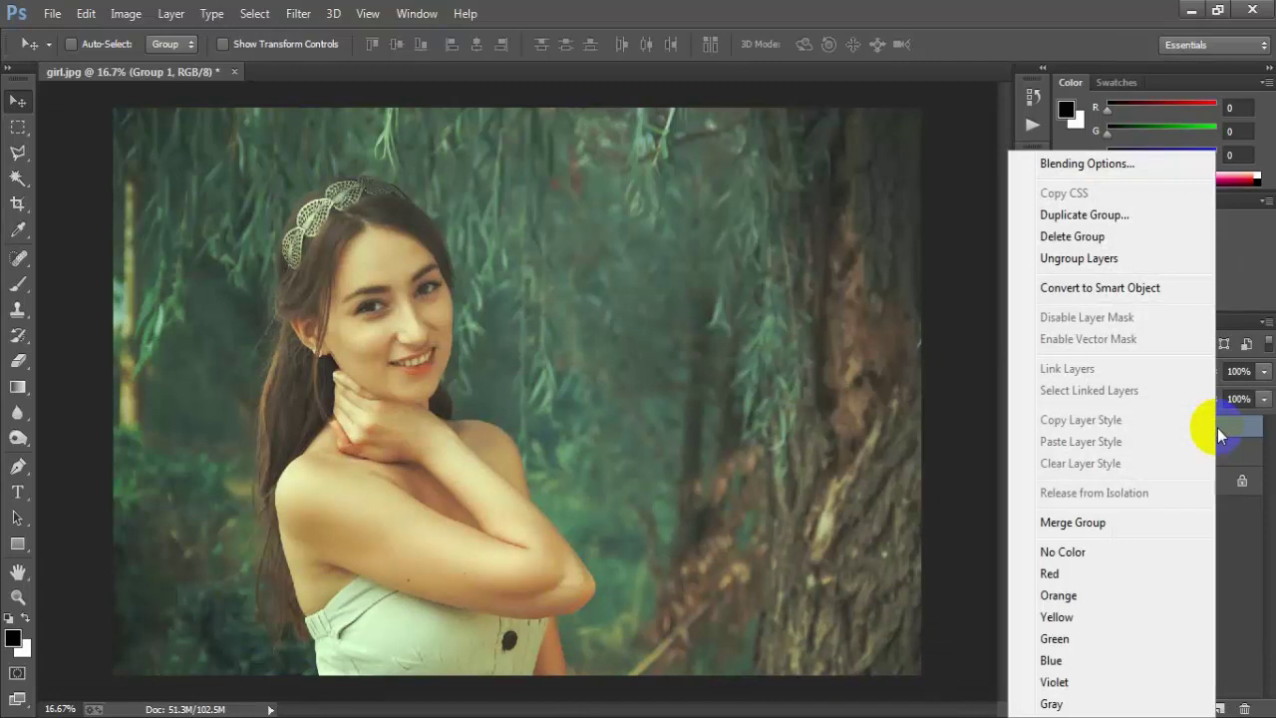
{"action": "left_click", "coordinate": [1153, 218]}
{"action": "left_click", "coordinate": [801, 224]}
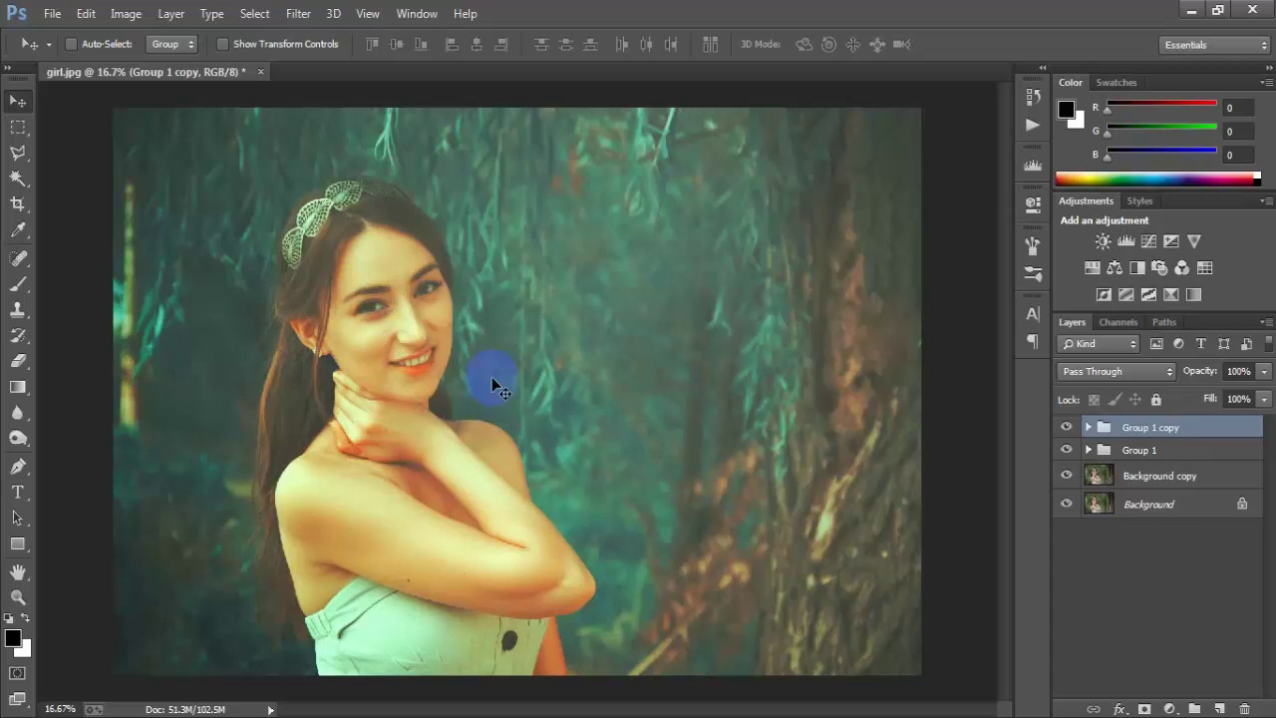
{"action": "left_click", "coordinate": [1263, 398]}
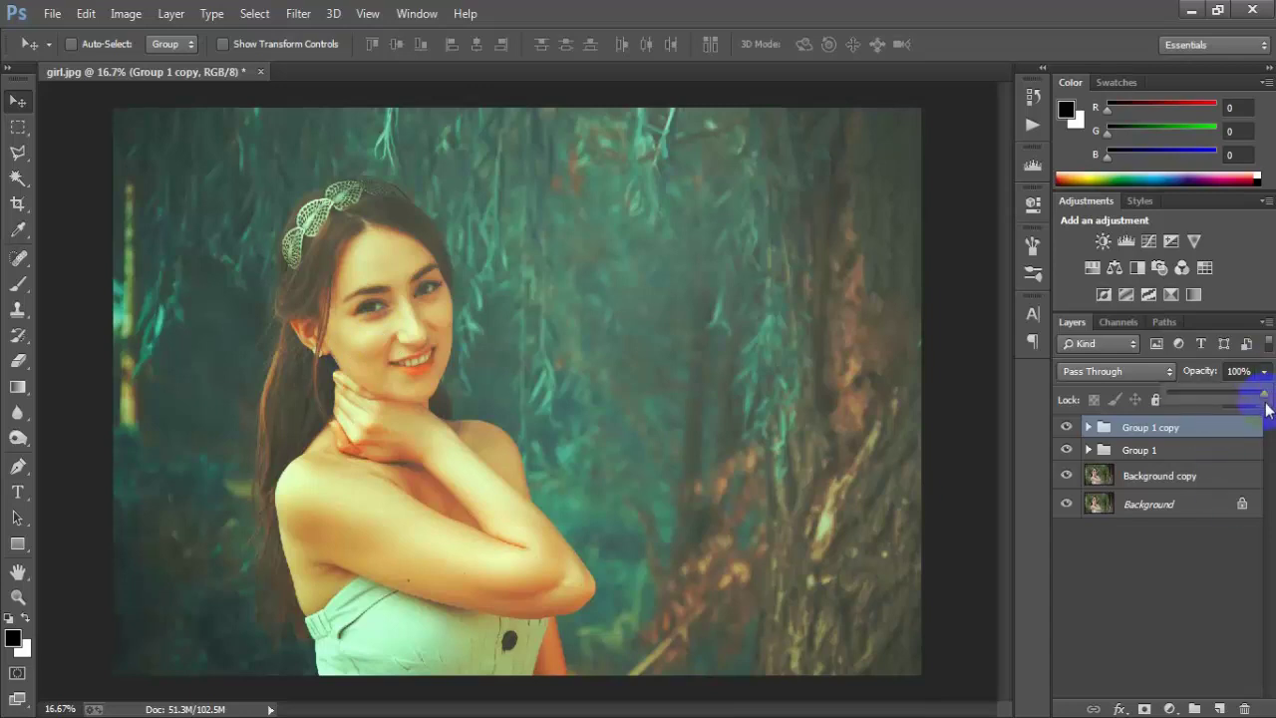
{"action": "left_click_drag", "start_coordinate": [1267, 408], "coordinate": [1254, 400]}
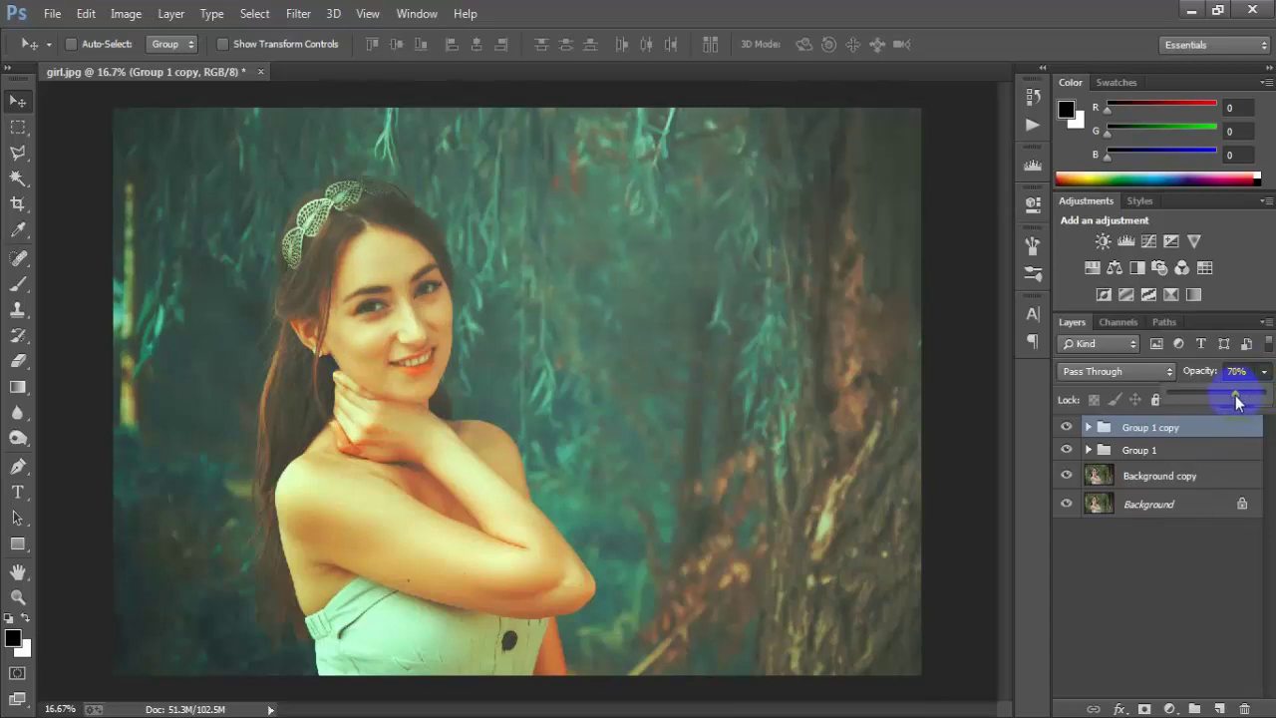
{"action": "left_click", "coordinate": [977, 404]}
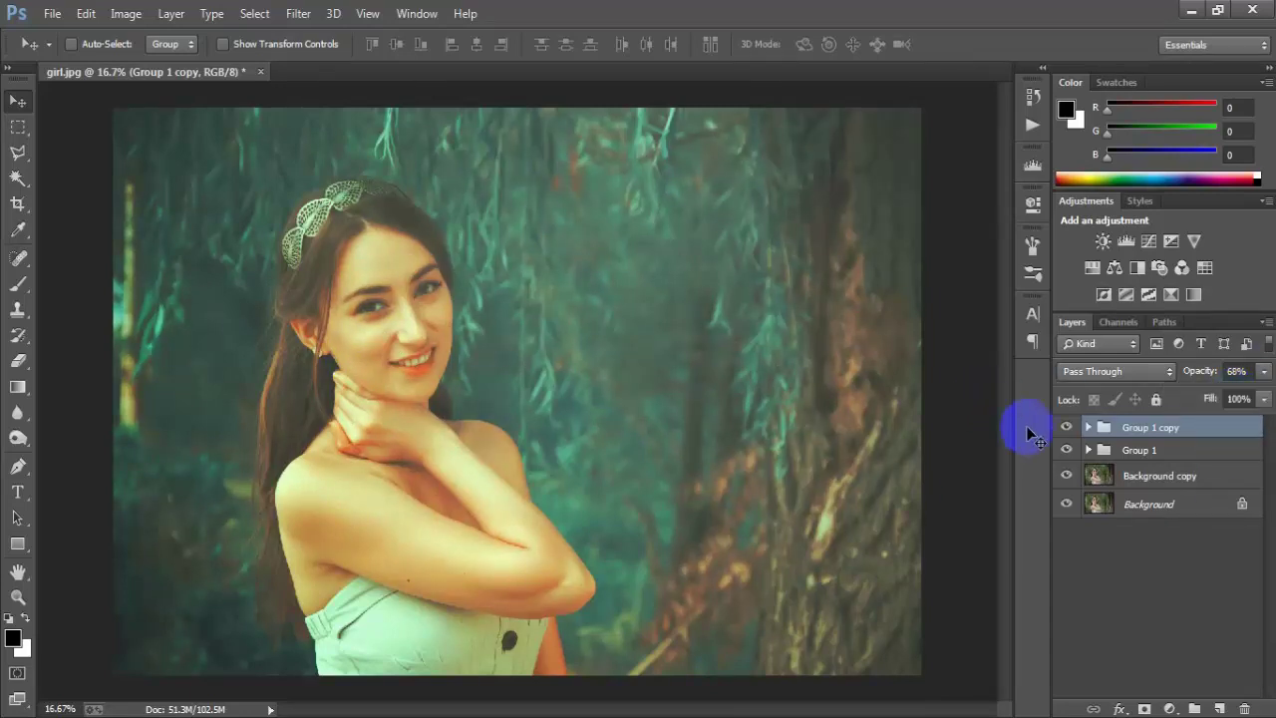
{"action": "left_click", "coordinate": [1066, 428]}
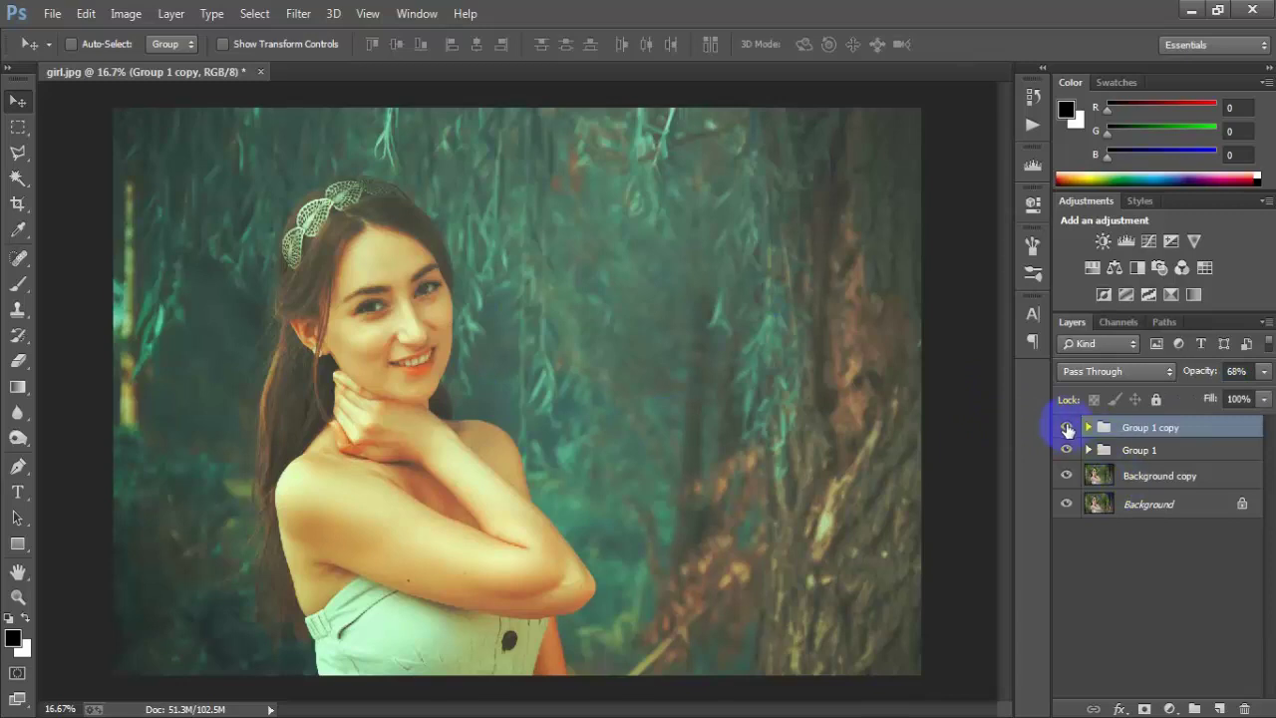
{"action": "left_click", "coordinate": [1066, 450]}
{"action": "left_click", "coordinate": [1067, 476]}
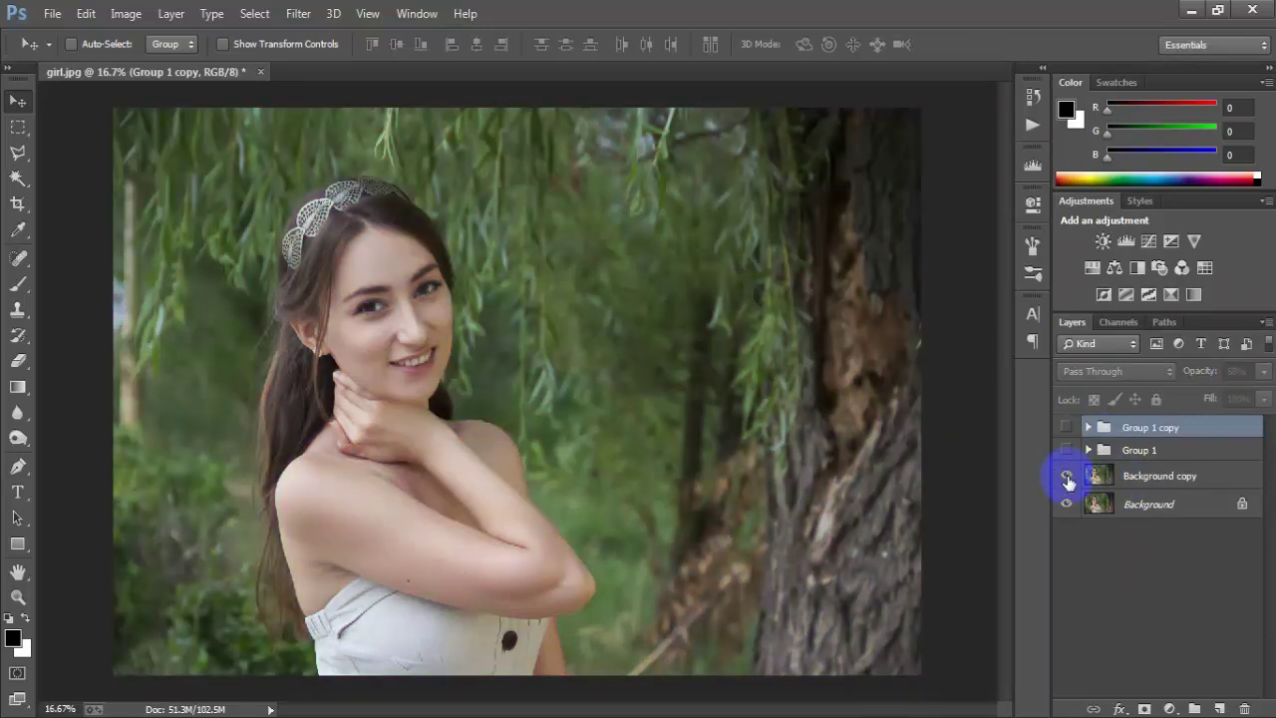
{"action": "left_click", "coordinate": [1067, 450]}
{"action": "left_click", "coordinate": [1067, 427]}
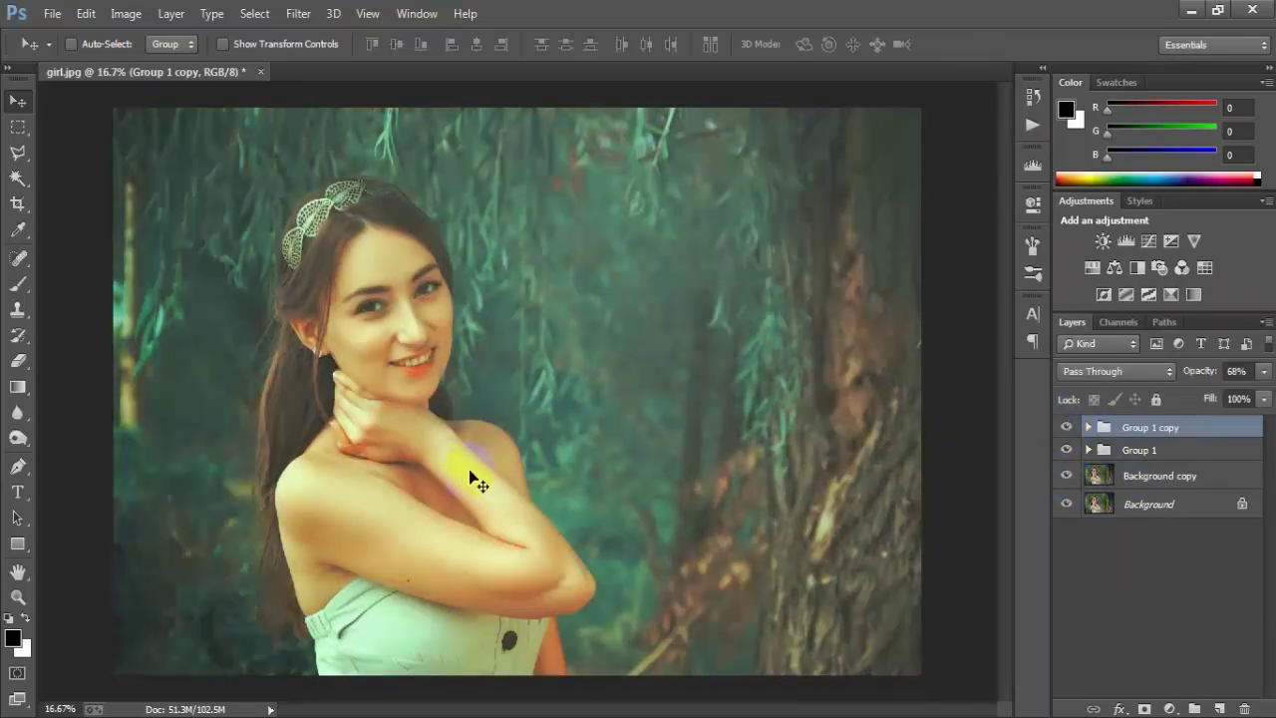
{"action": "left_click", "coordinate": [18, 596]}
{"action": "left_click", "coordinate": [593, 330]}
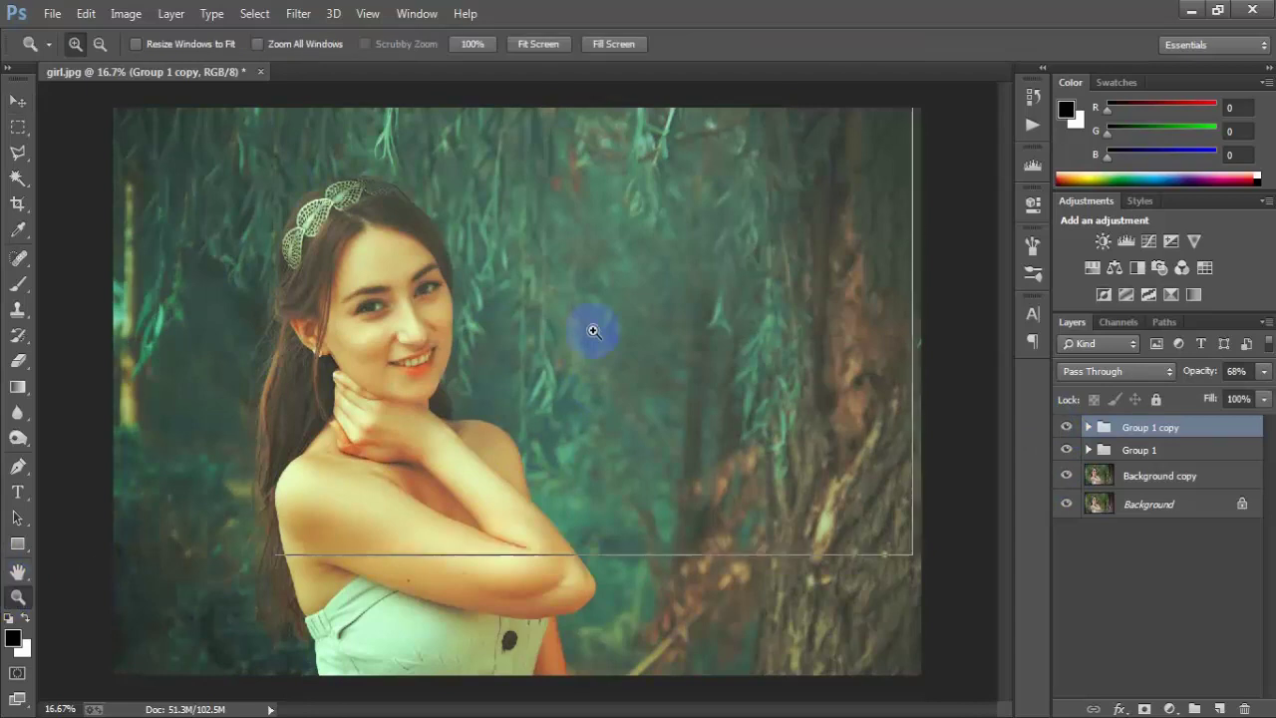
{"action": "left_click", "coordinate": [280, 386]}
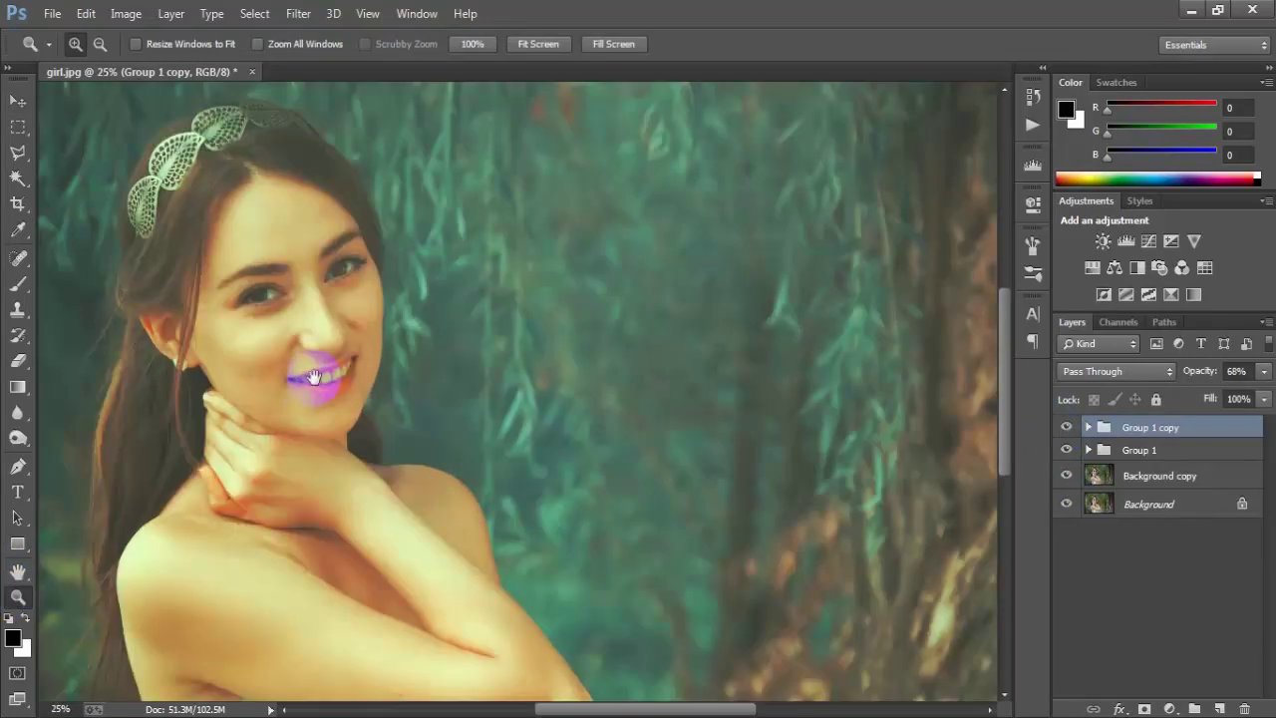
{"action": "left_click_drag", "start_coordinate": [280, 386], "coordinate": [369, 334]}
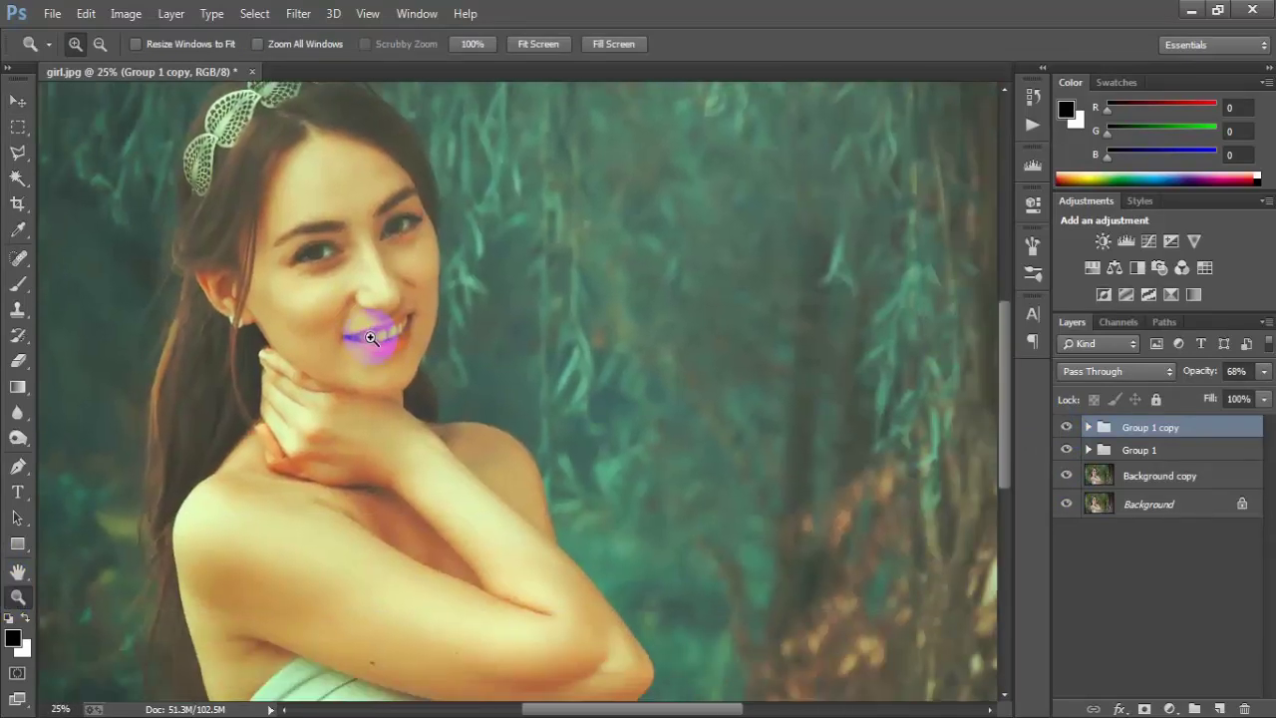
{"action": "left_click", "coordinate": [370, 335], "text": "alt"}
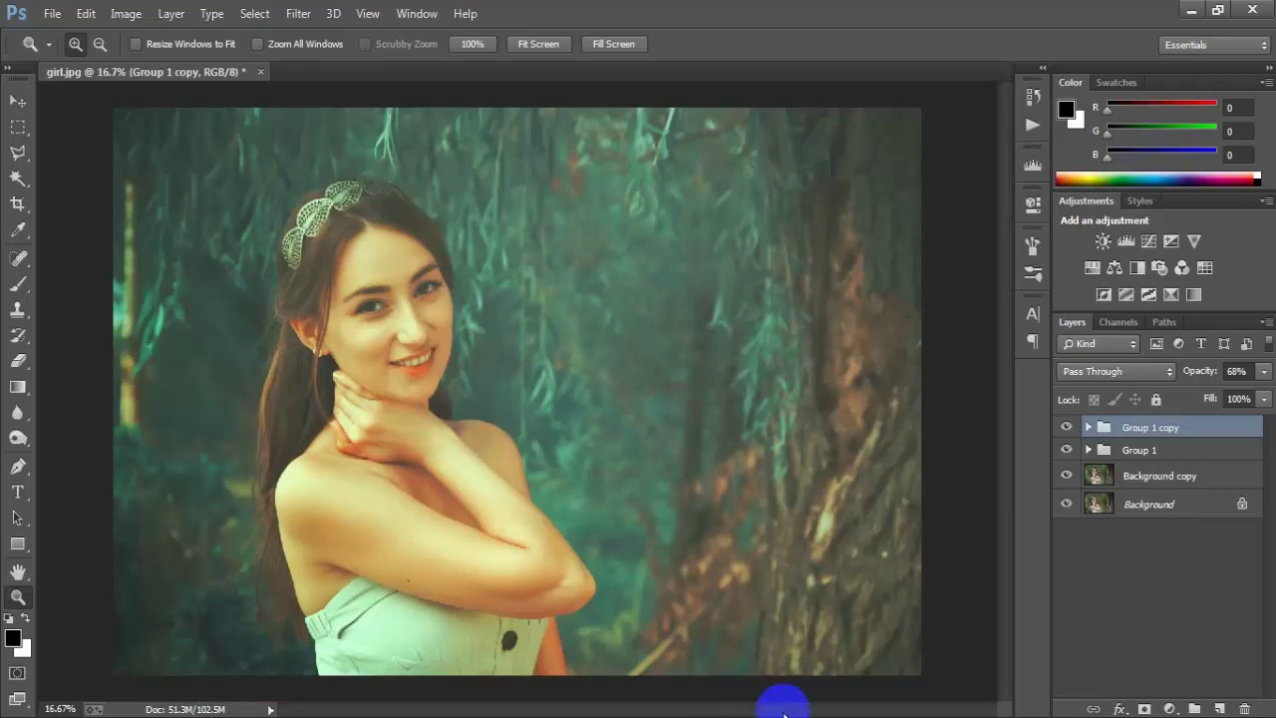